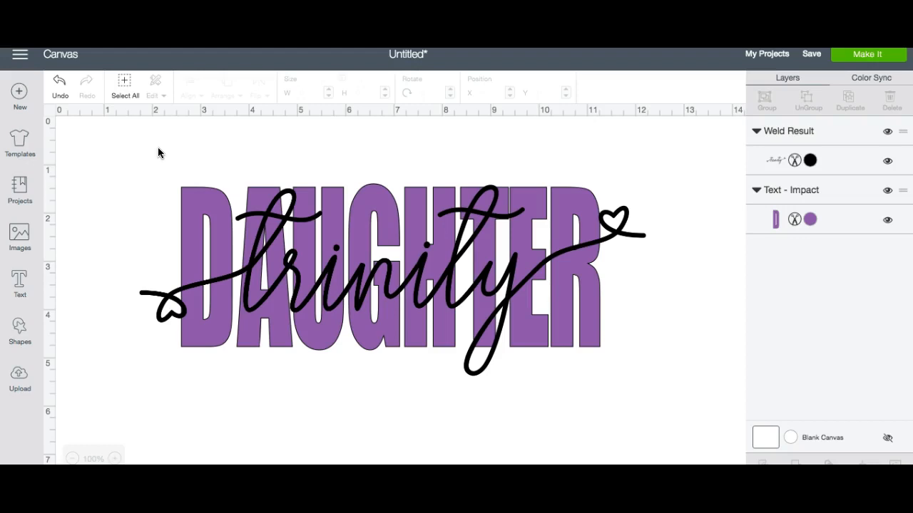
Hide the purple DAUGHTER text and the black welded script name on the canvas
left_click(405, 229)
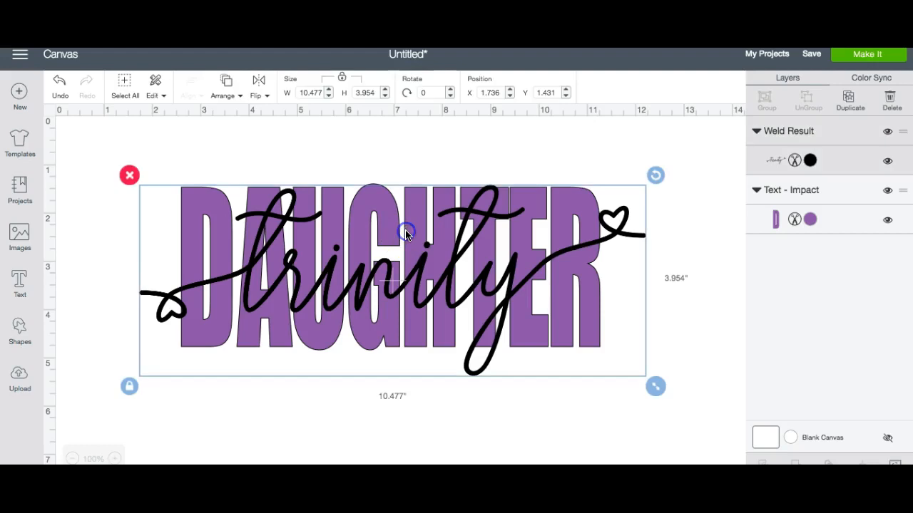
left_click(882, 191)
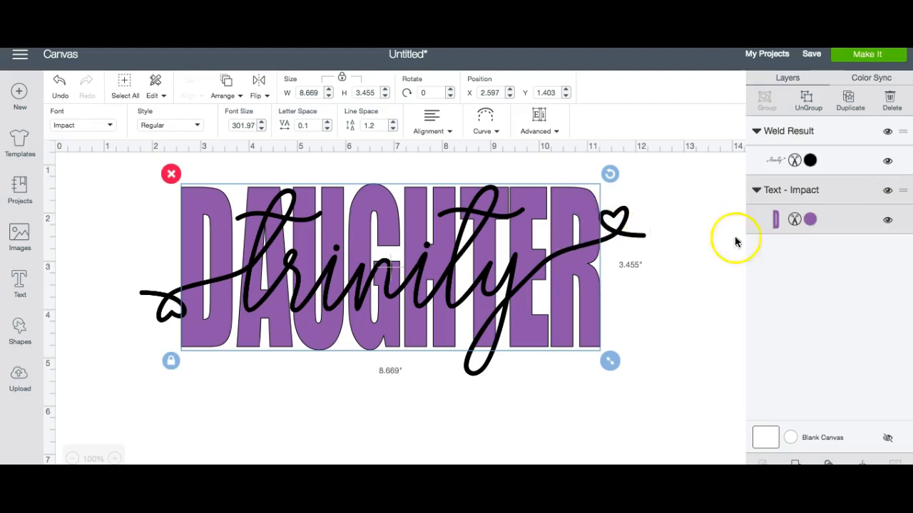
left_click(888, 192)
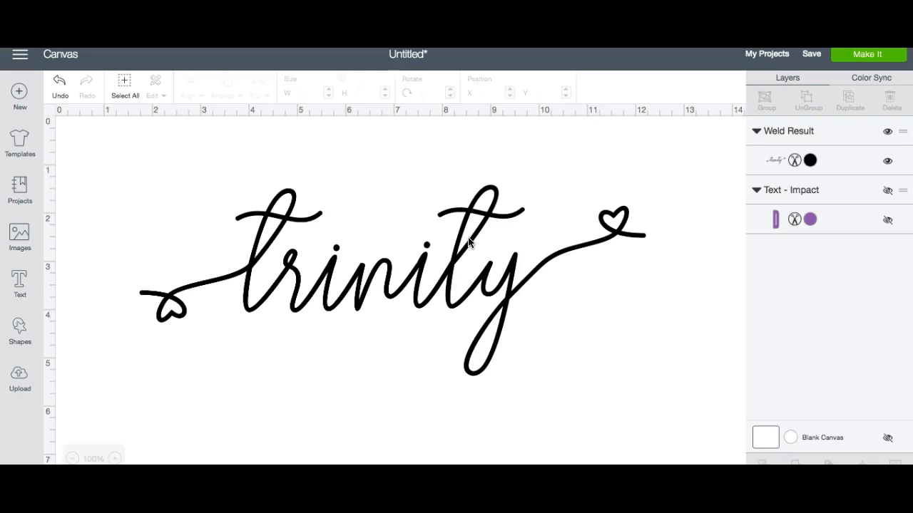
left_click(887, 132)
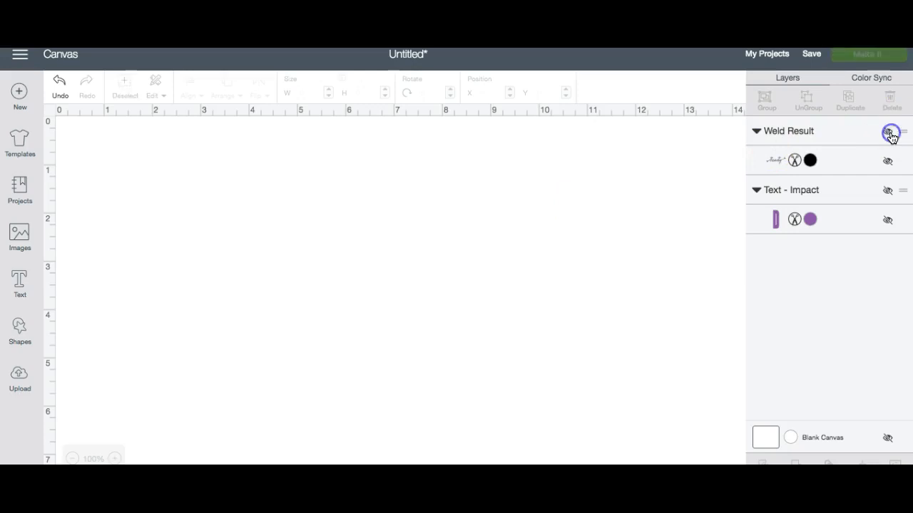
Add a new text object with the lowercase first name and set it in the Squadwife system font
left_click(21, 278)
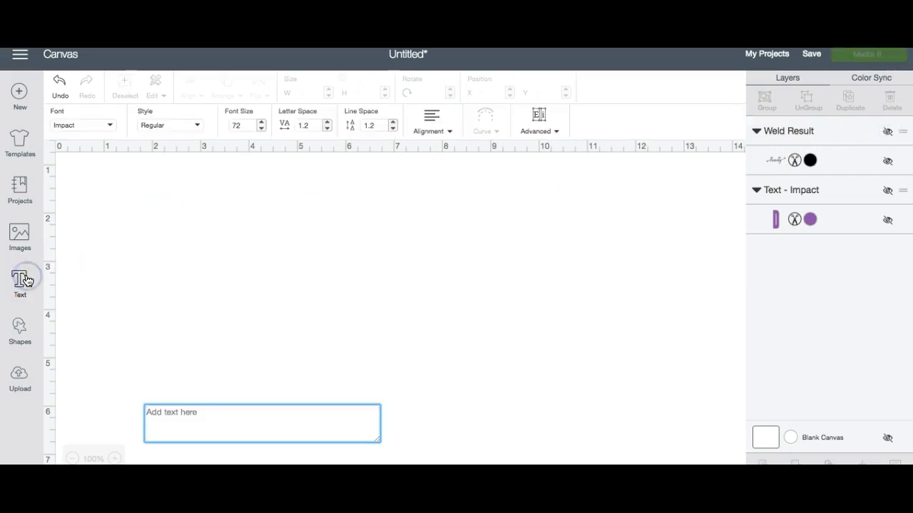
type("tyler")
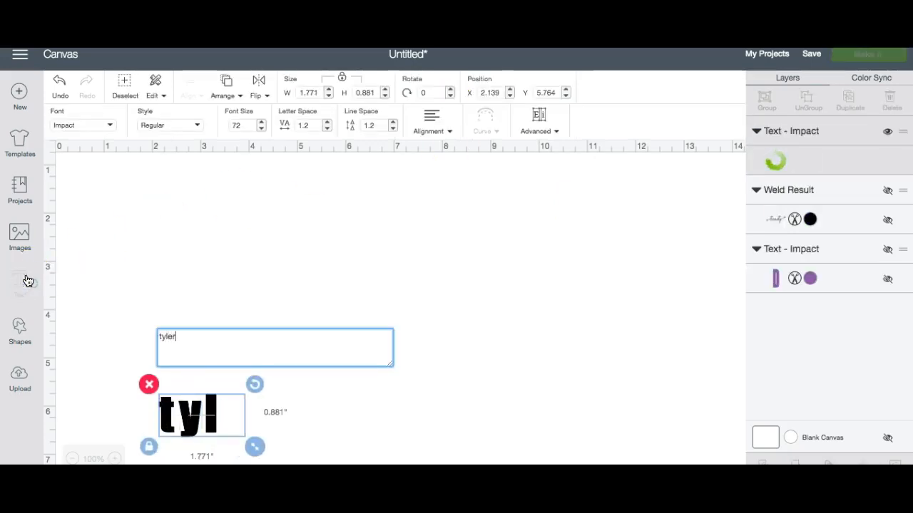
left_click(86, 125)
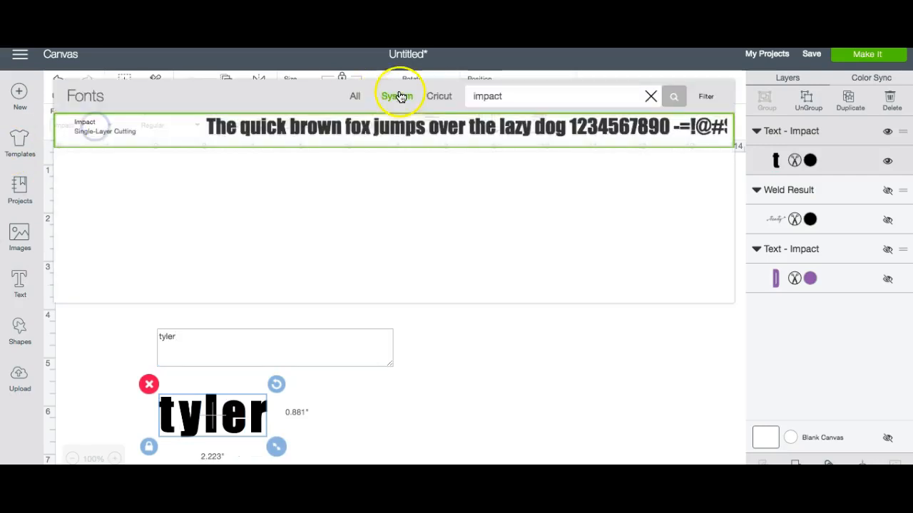
left_click(650, 95)
left_click(603, 99)
left_click(350, 145)
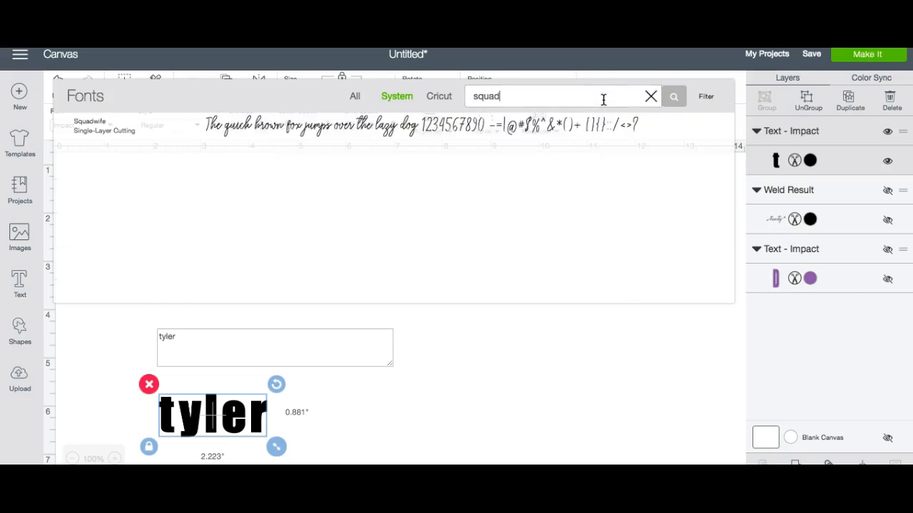
Move the script name to the upper part of the canvas and enlarge it to about 4.3 inches wide
left_click_drag(240, 428, 200, 236)
left_click_drag(234, 270, 342, 316)
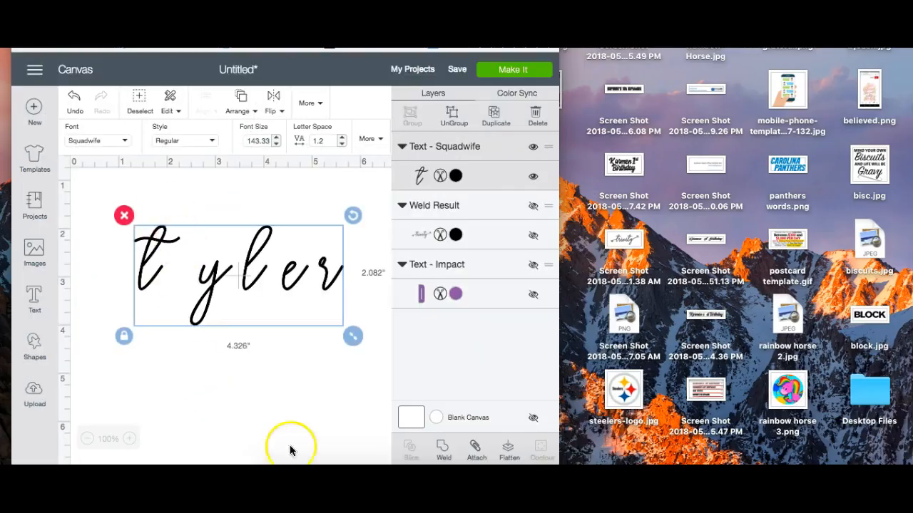
Open Font Book and display the glyphs of the Squadwife font
left_click(302, 460)
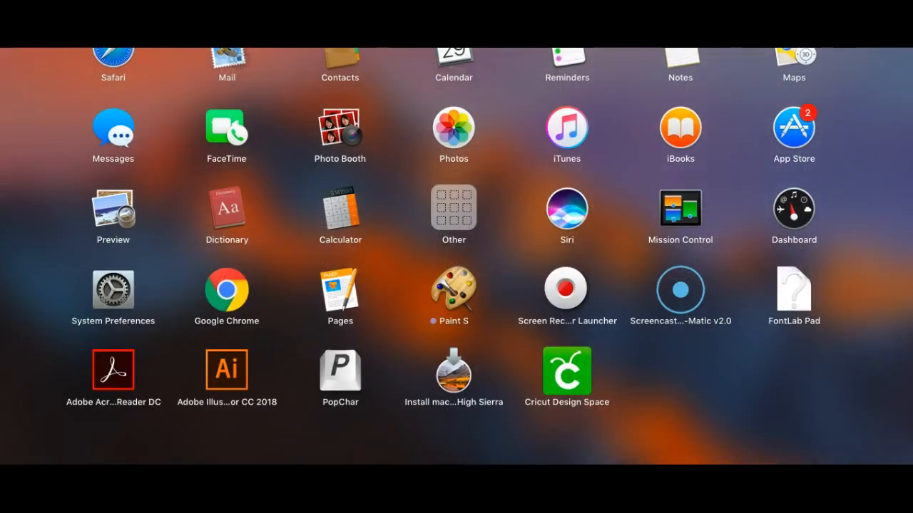
type("font book")
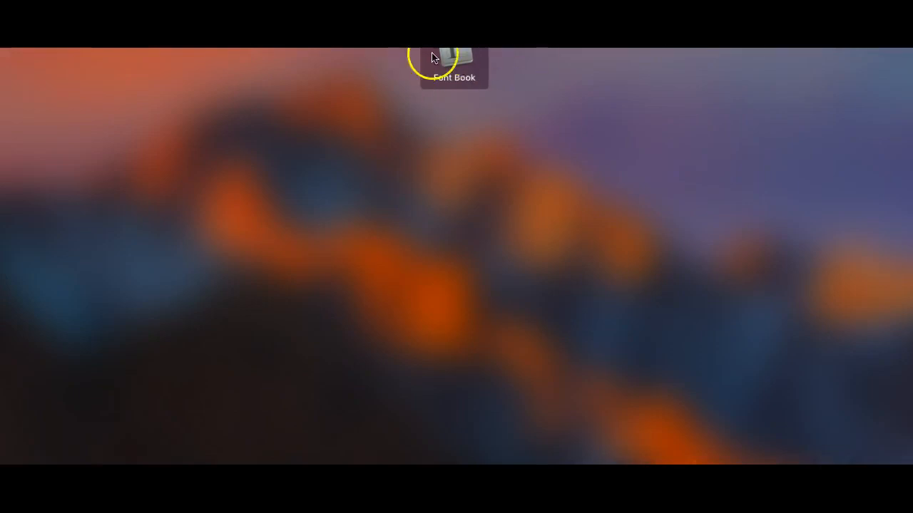
left_click(450, 63)
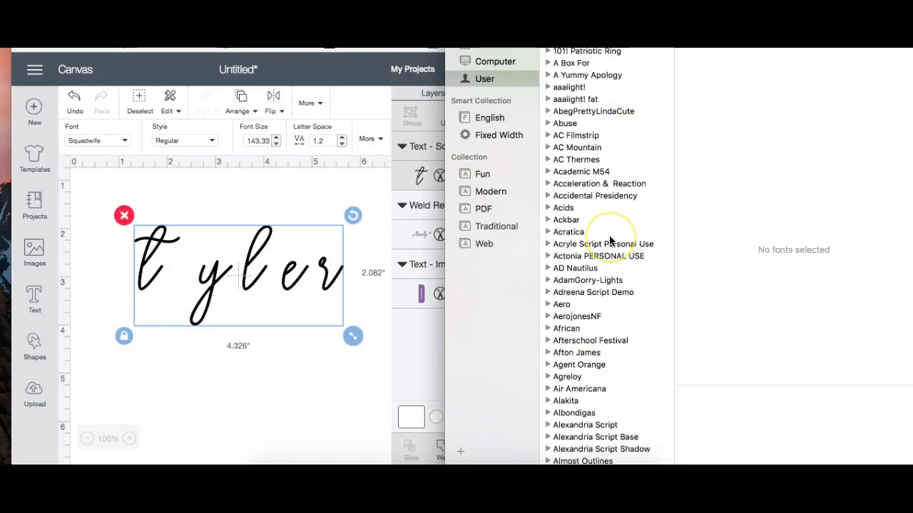
type("sq")
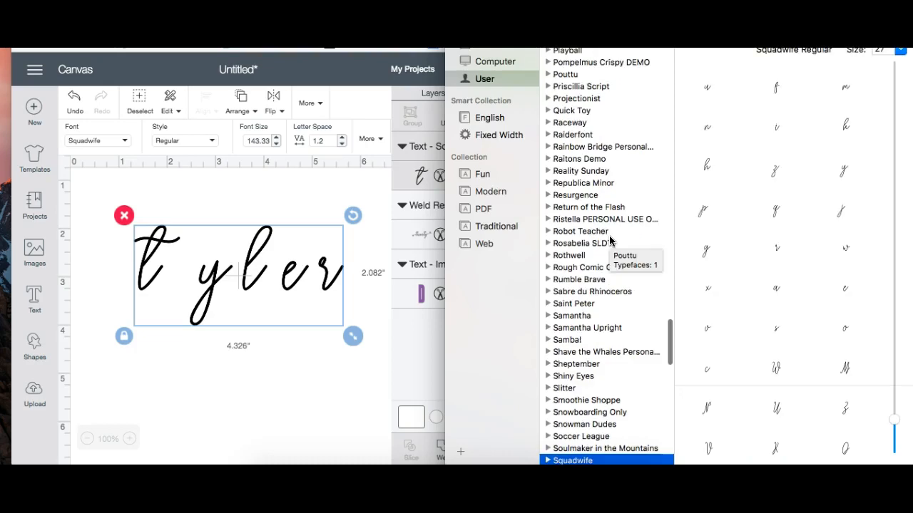
scroll(610, 241, "down", 1)
scroll(572, 461, "down", 3)
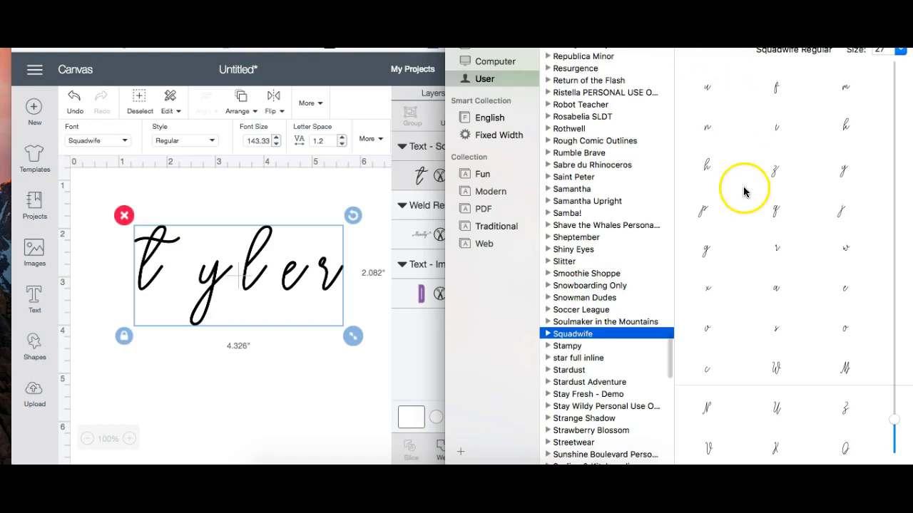
Replace the name's first letter with the Squadwife alternate t that has a leading heart swash, taken from Font Book
left_click(164, 263)
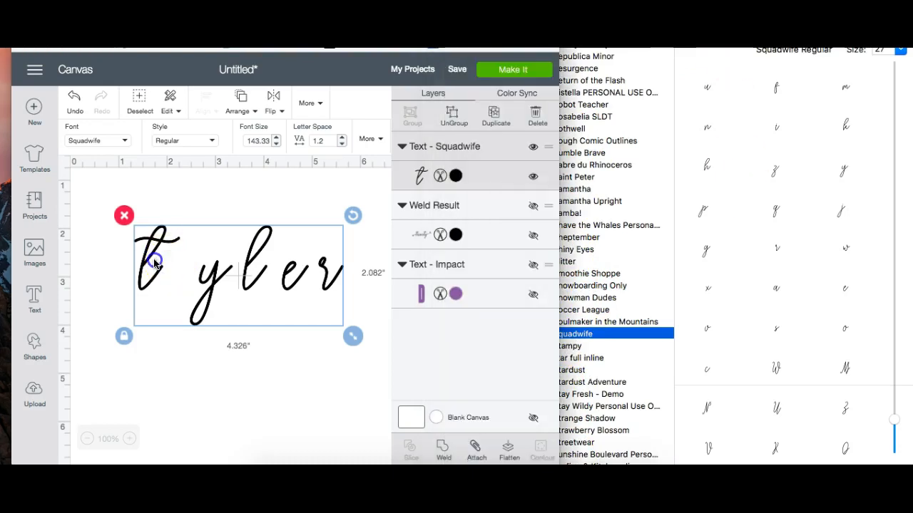
double_click(154, 262)
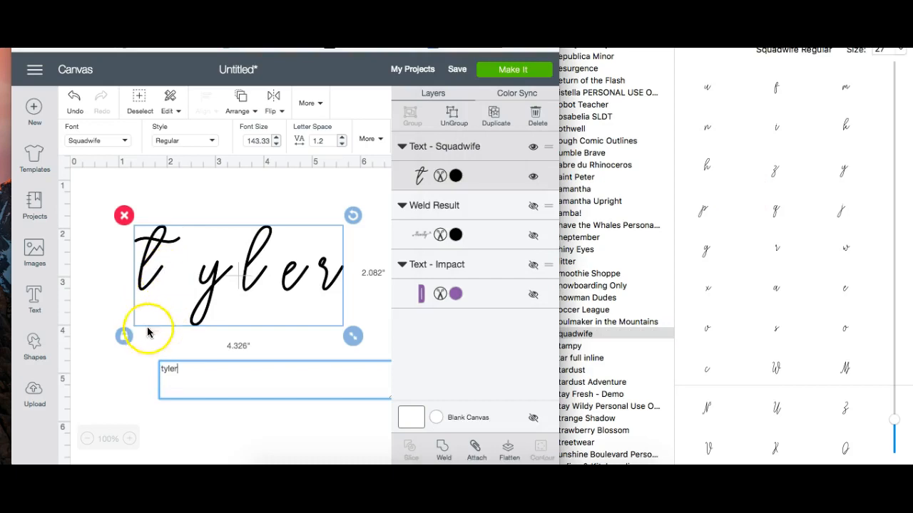
left_click(163, 369)
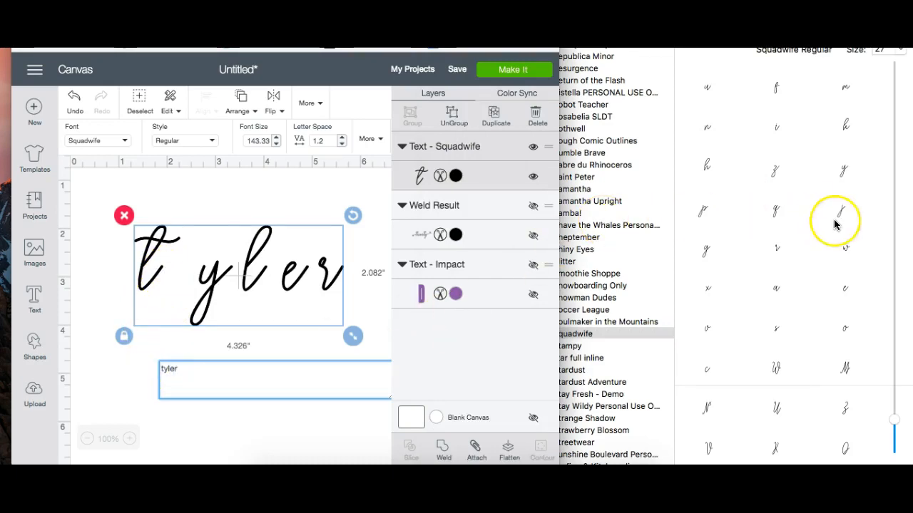
scroll(835, 226, "down", 8)
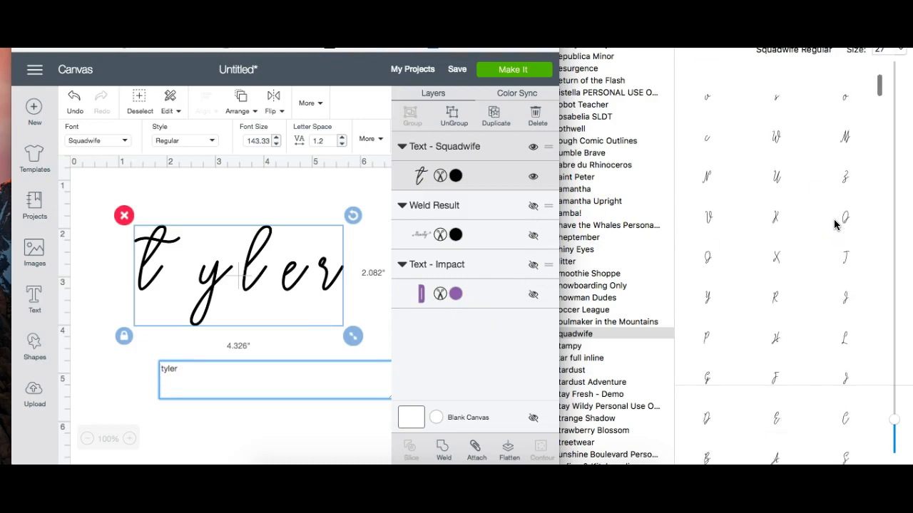
scroll(835, 225, "down", 10)
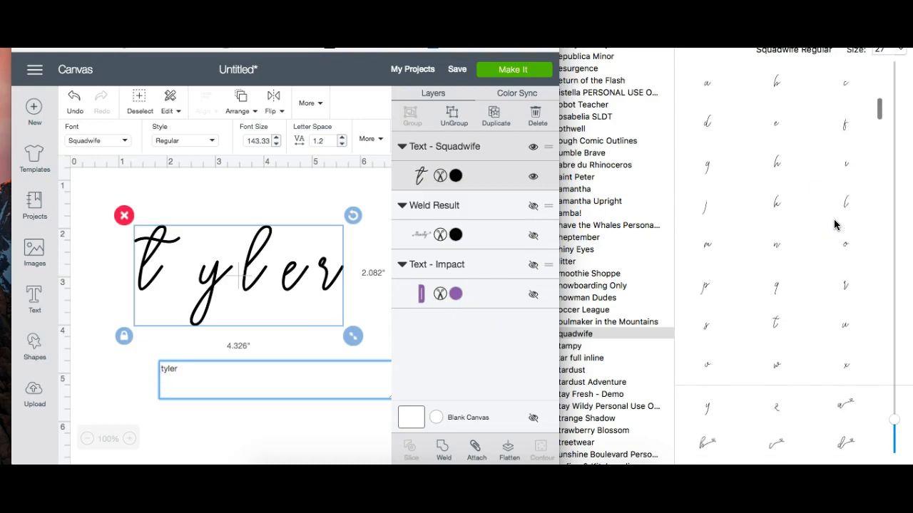
scroll(836, 225, "down", 5)
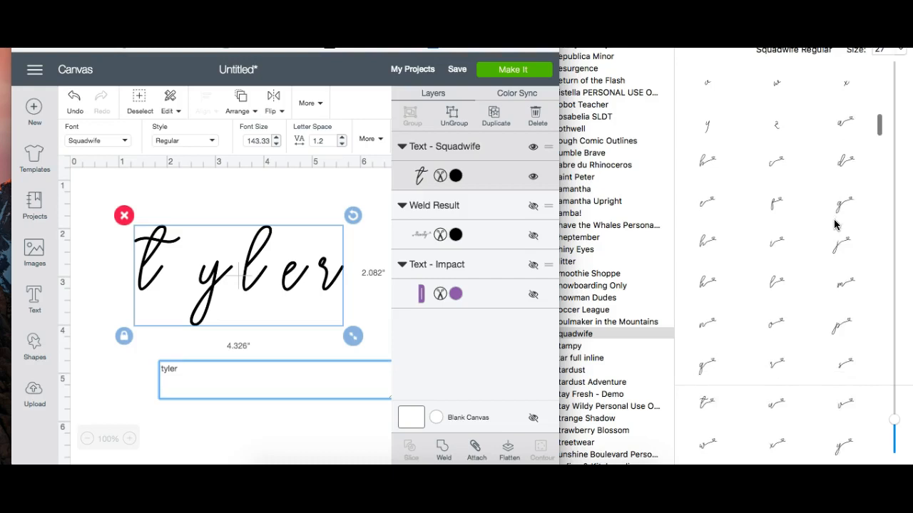
scroll(835, 226, "down", 4)
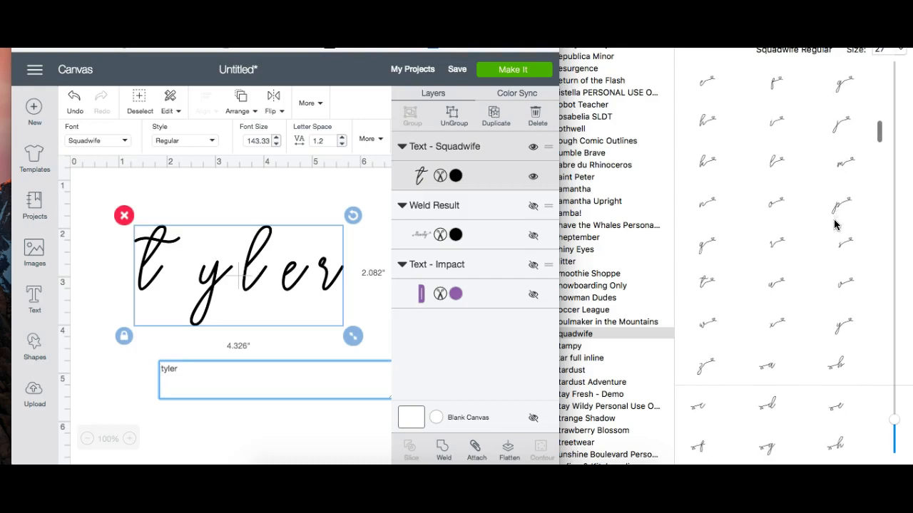
scroll(835, 225, "down", 4)
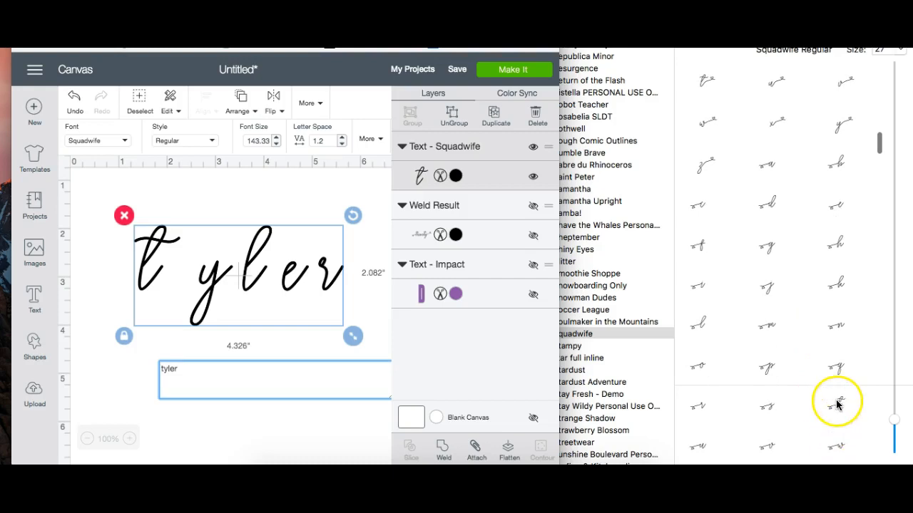
left_click(836, 404)
left_click_drag(836, 405, 159, 368)
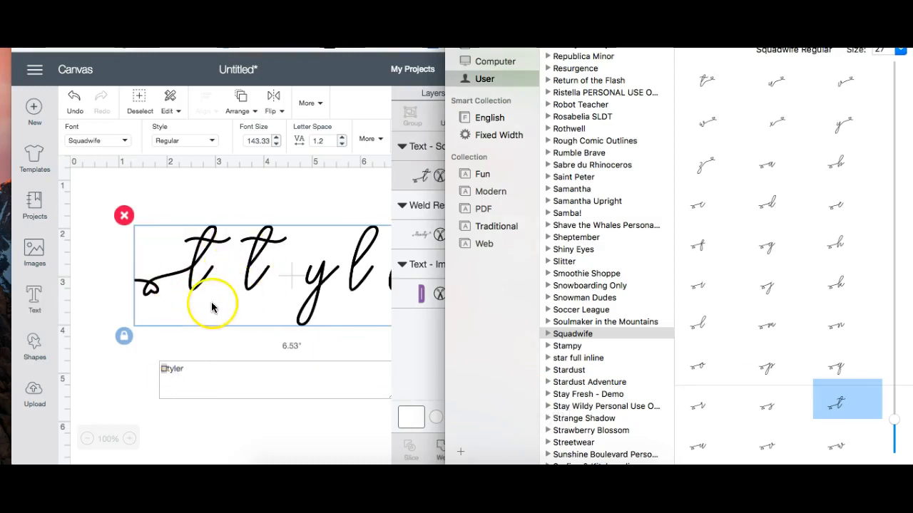
left_click(169, 368)
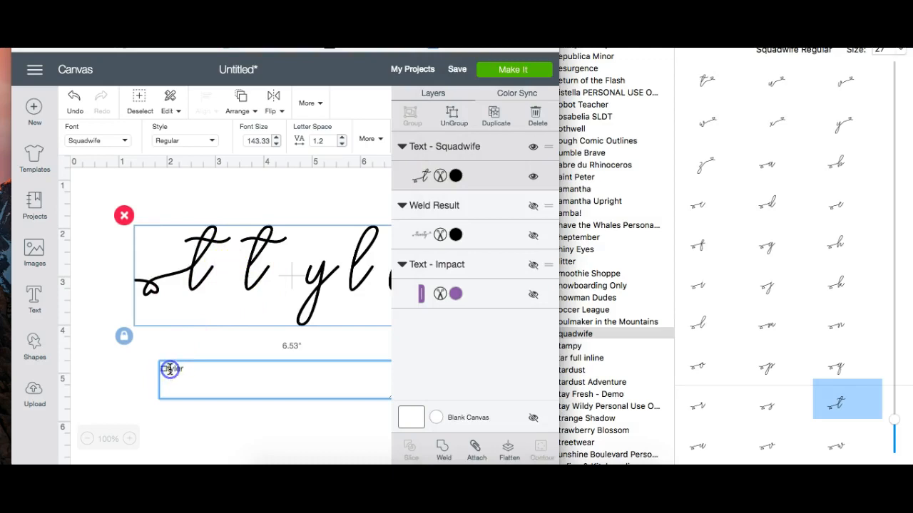
key("Delete")
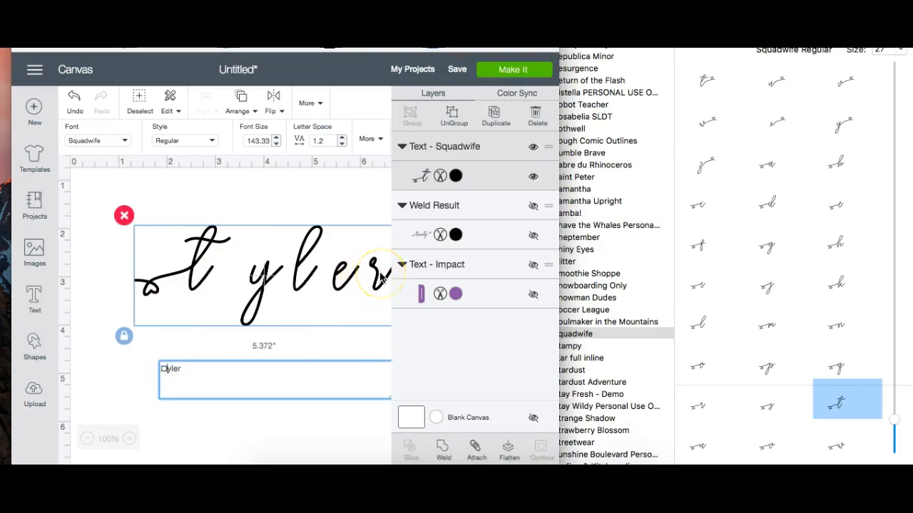
Replace the name's last letter with the Squadwife alternate r that has a trailing heart swash, taken from Font Book
scroll(806, 338, "up", 3)
scroll(806, 338, "up", 3)
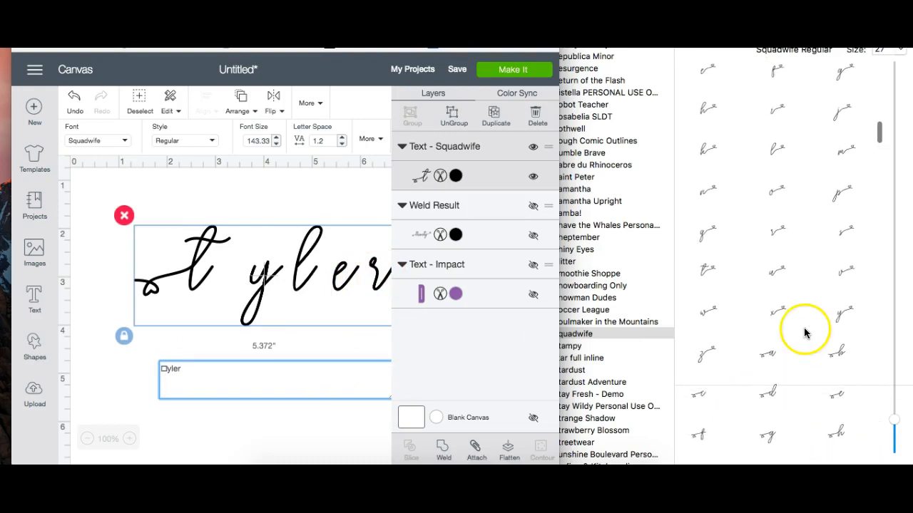
left_click(776, 233)
left_click(287, 373)
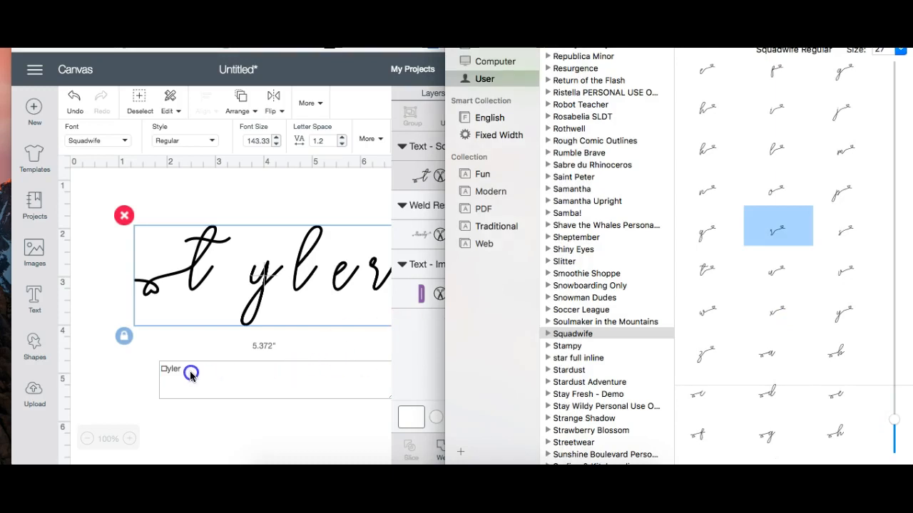
left_click(225, 372)
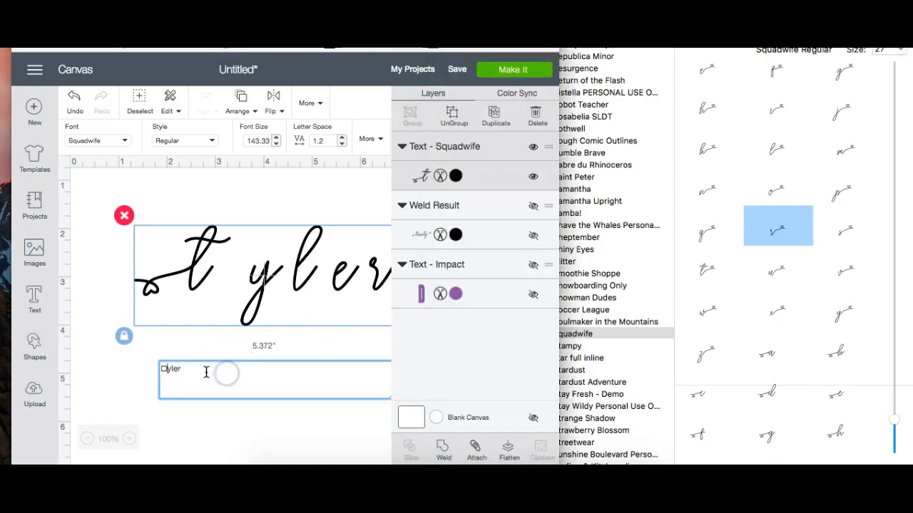
left_click(752, 230)
left_click(504, 290)
left_click_drag(393, 326, 232, 367)
left_click(180, 371)
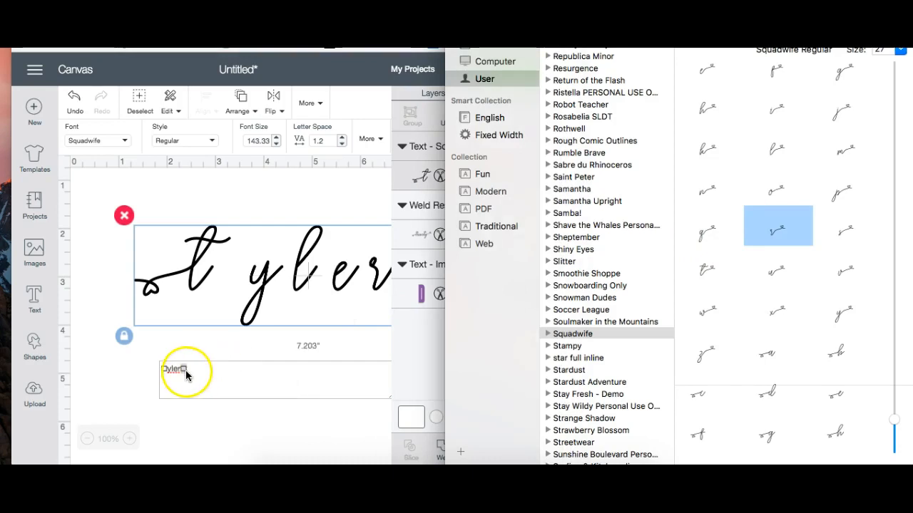
left_click(178, 375)
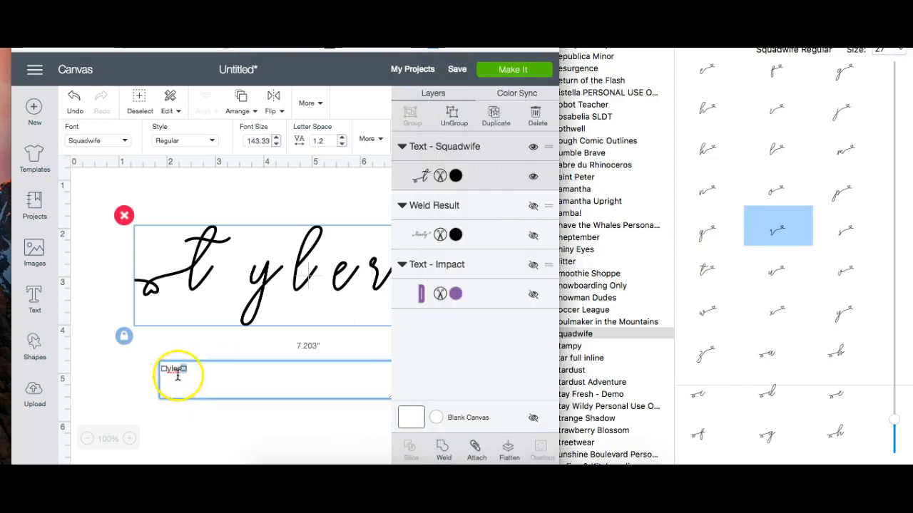
key("BackSpace")
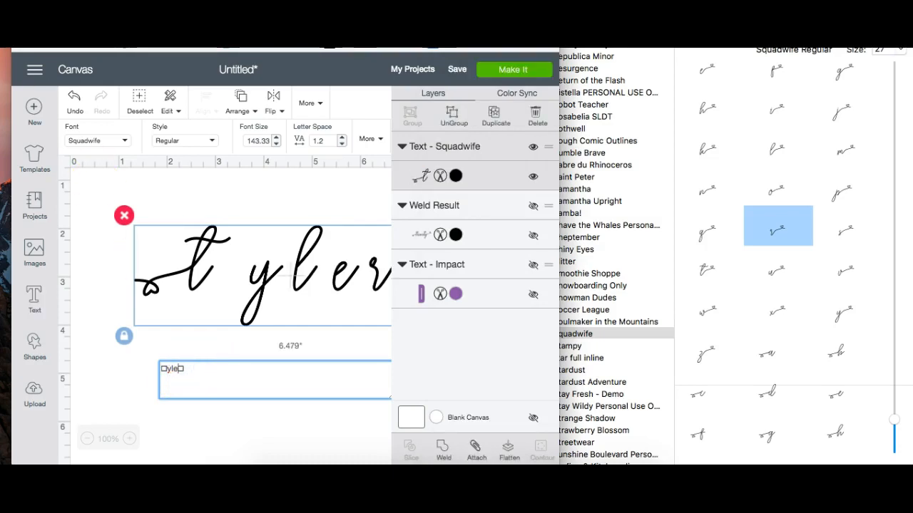
Enlarge the script name to about 11.4 inches wide and ungroup it into separate letters
left_click(49, 2)
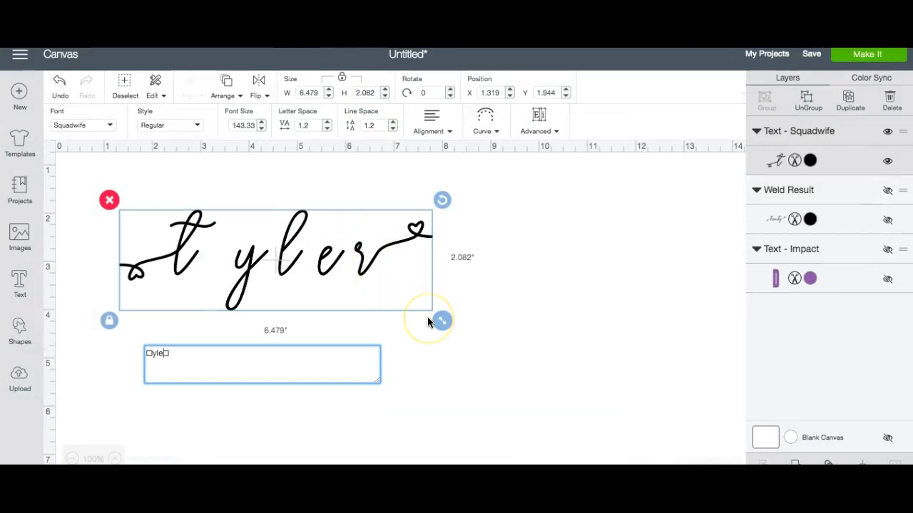
left_click_drag(444, 322, 597, 413)
left_click(332, 260)
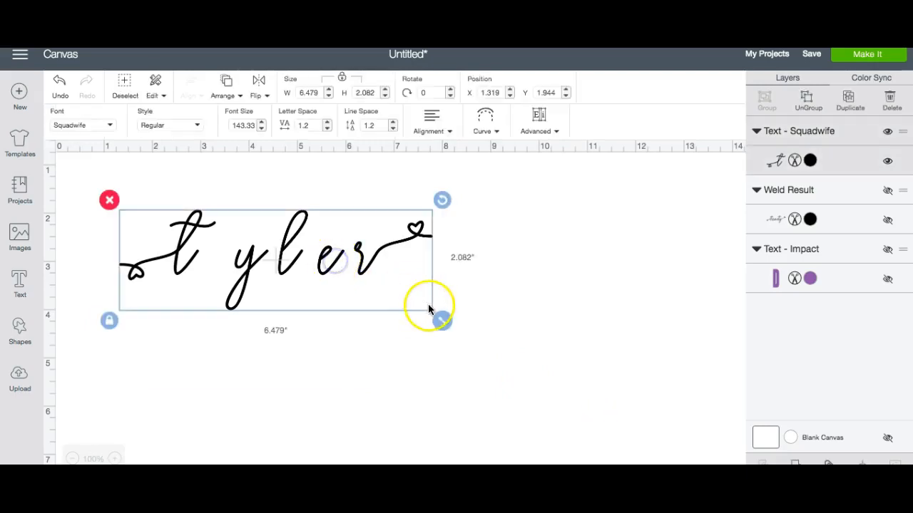
left_click_drag(445, 322, 683, 449)
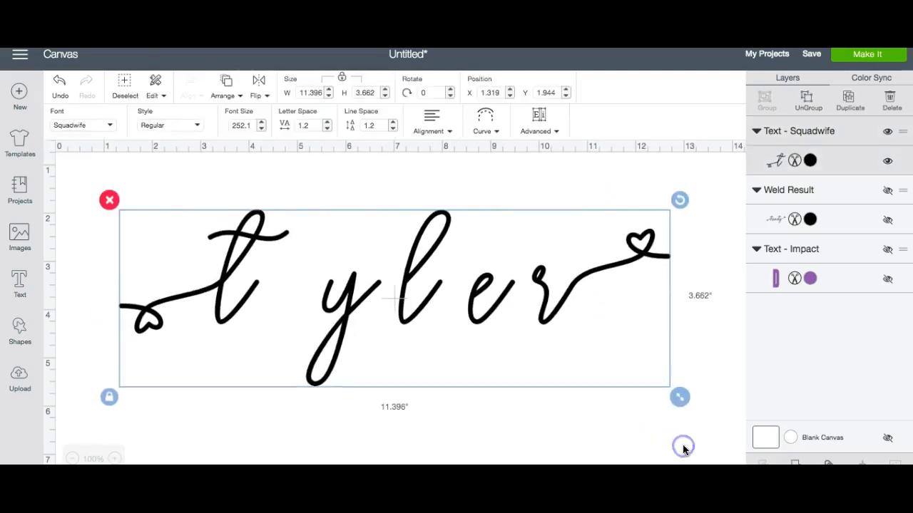
left_click(807, 100)
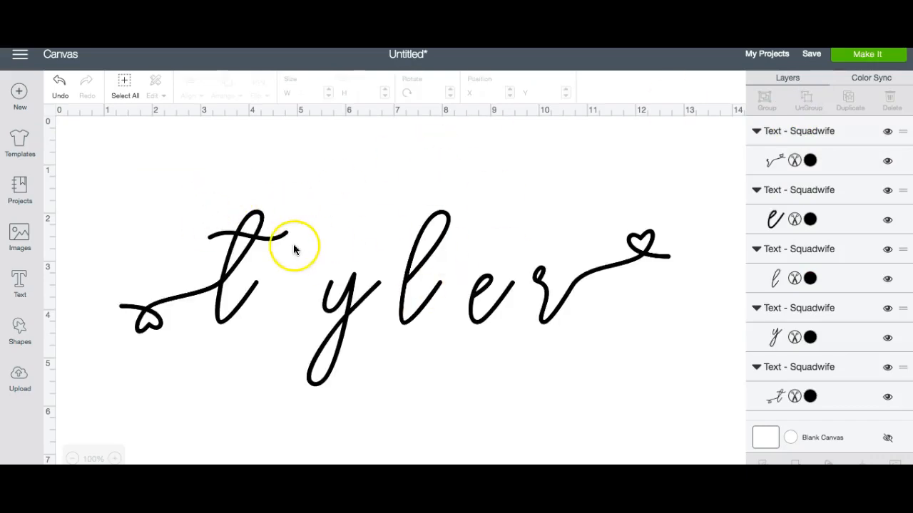
Set the canvas grid to Full Grid in the Design Space settings
left_click(19, 57)
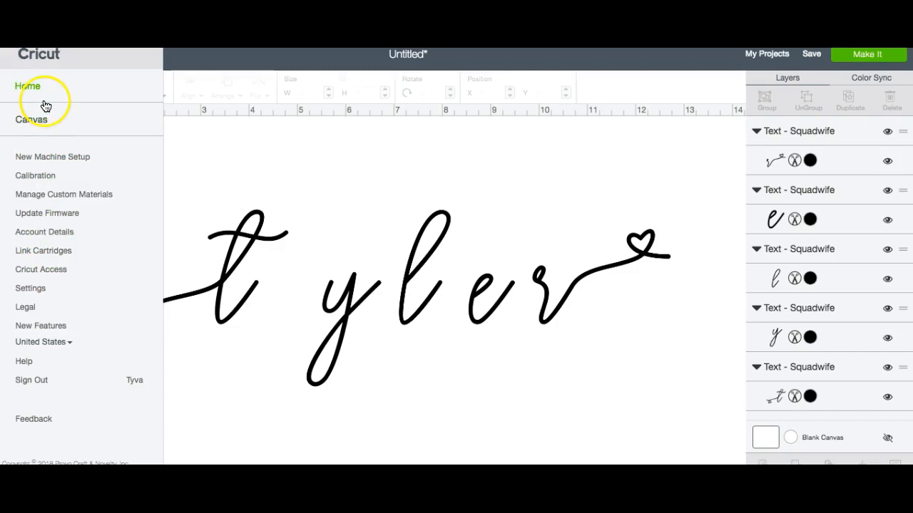
left_click(177, 133)
left_click(17, 56)
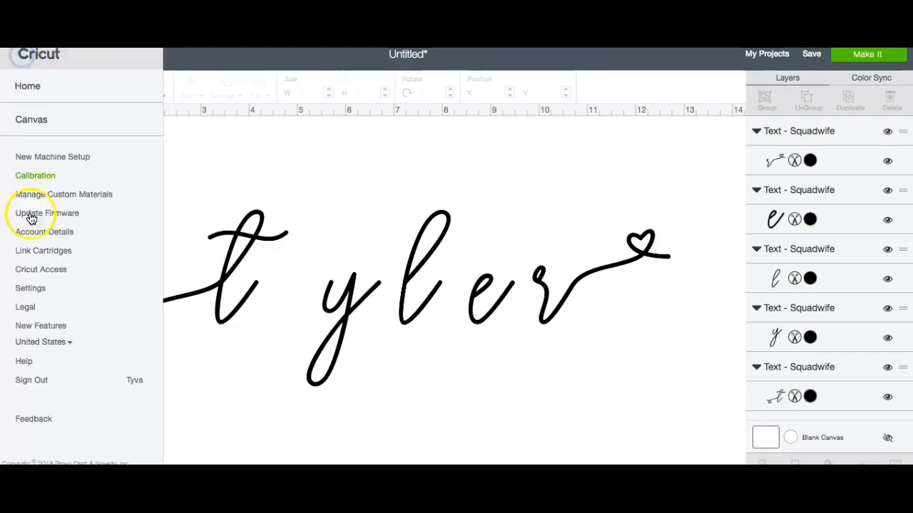
left_click(33, 289)
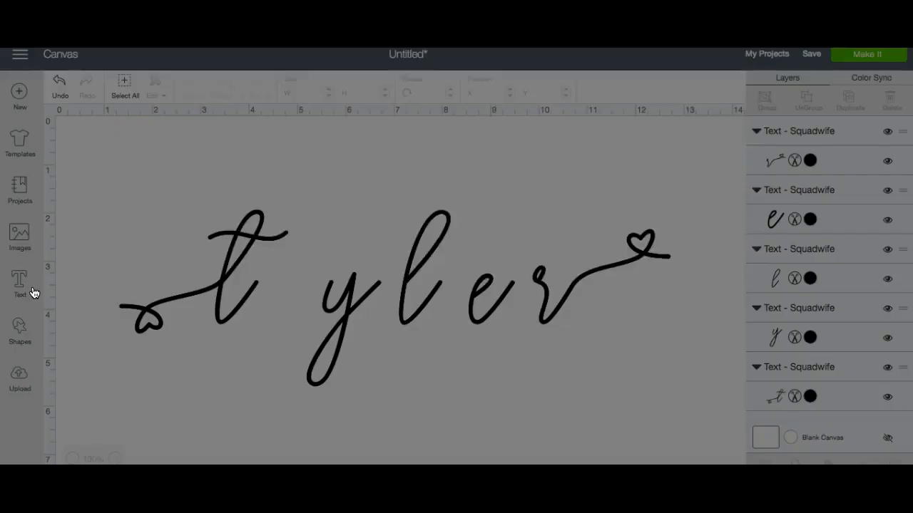
left_click(485, 221)
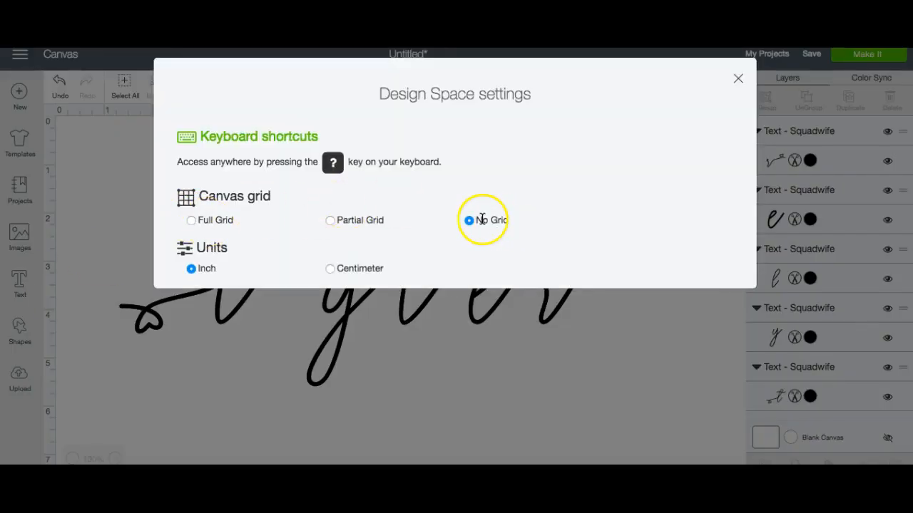
left_click(193, 222)
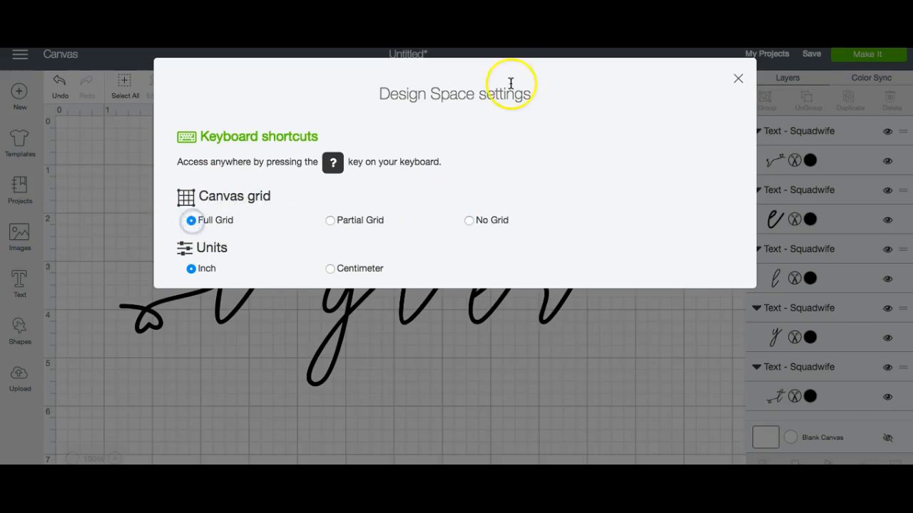
left_click(737, 77)
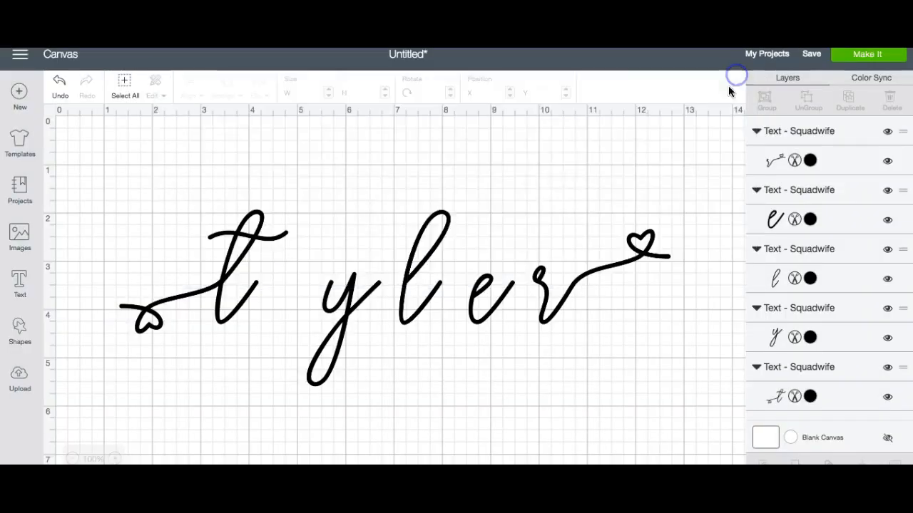
Shift the second letter slightly left and move all the letters together to about X 1.26, Y 1.63 inches
left_click(329, 289)
left_click_drag(329, 289, 326, 289)
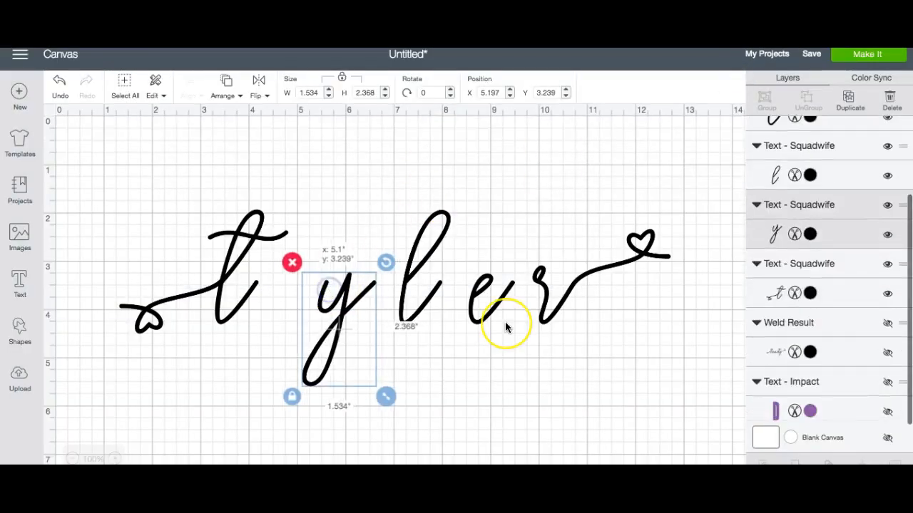
left_click(126, 82)
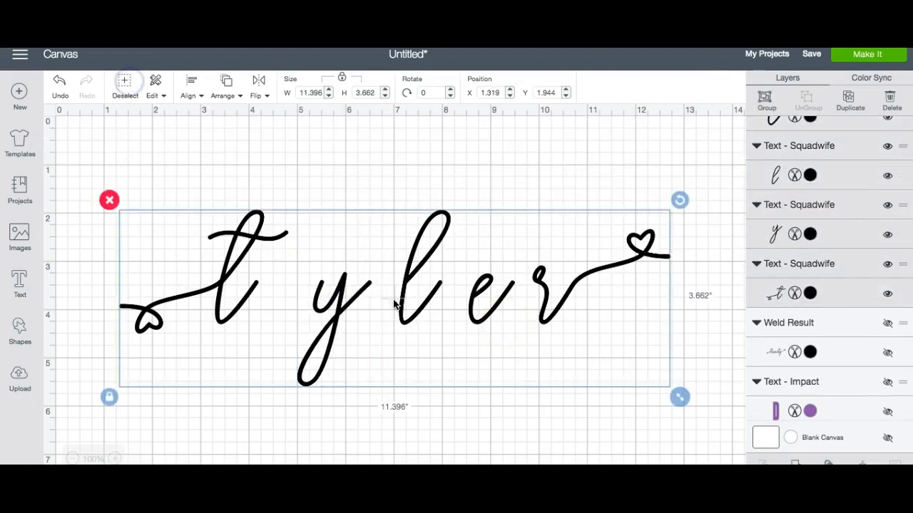
left_click(469, 371)
left_click_drag(631, 355, 222, 238)
left_click_drag(259, 272, 257, 258)
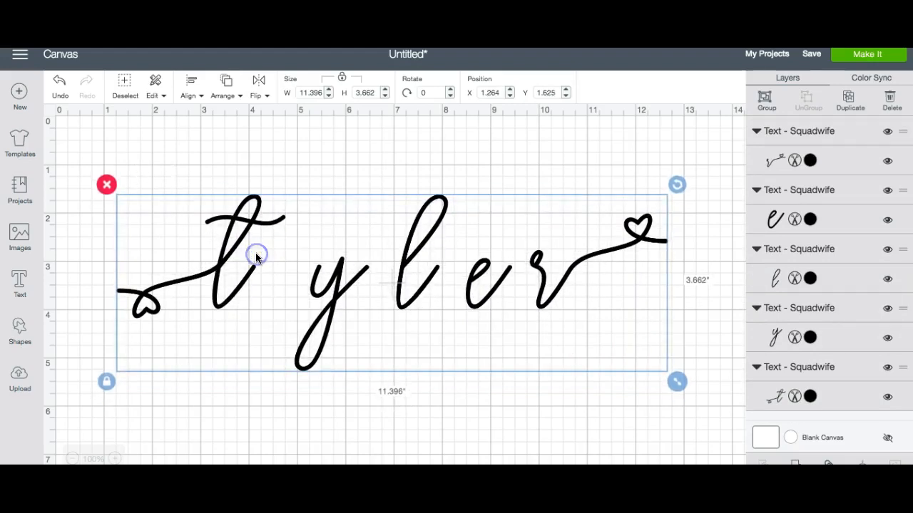
left_click(408, 404)
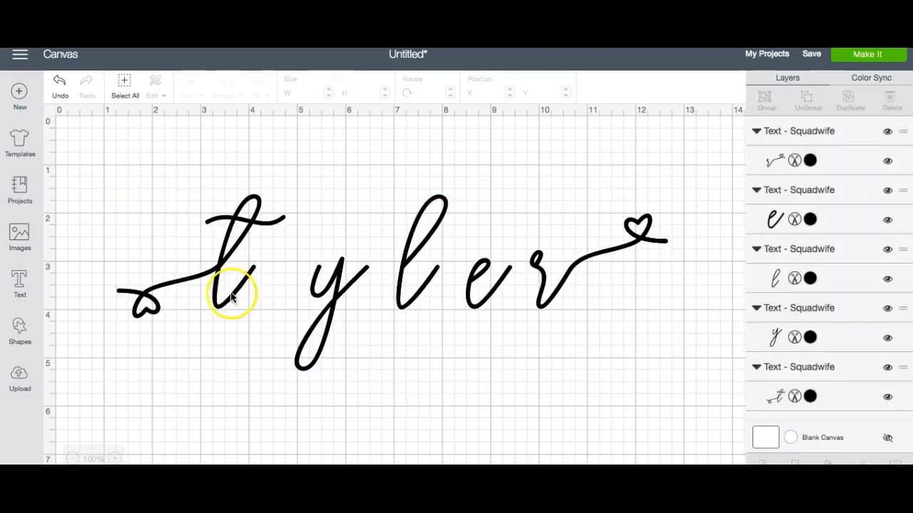
Move the last four letters left one by one so that each overlaps the letter before it
left_click_drag(303, 297, 266, 298)
left_click(401, 277)
left_click_drag(402, 276, 299, 276)
left_click_drag(299, 275, 301, 277)
left_click_drag(475, 274, 344, 262)
left_click_drag(529, 276, 382, 273)
left_click(450, 343)
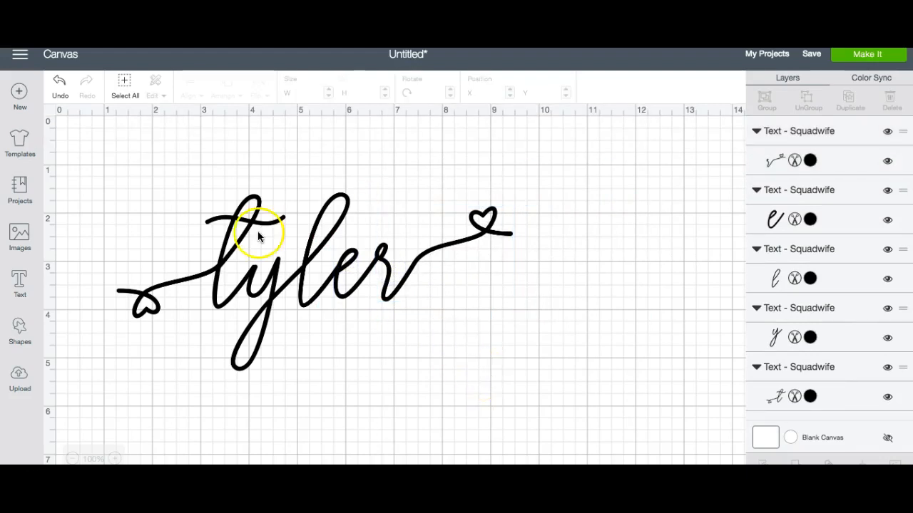
Try grouping and welding all the letters of the name at once, and undo the weld and the grouping
left_click(125, 90)
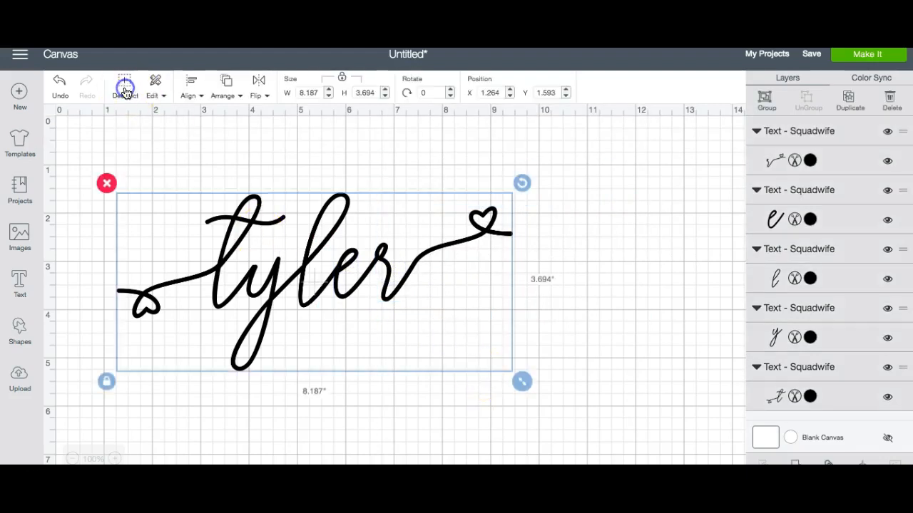
left_click(767, 100)
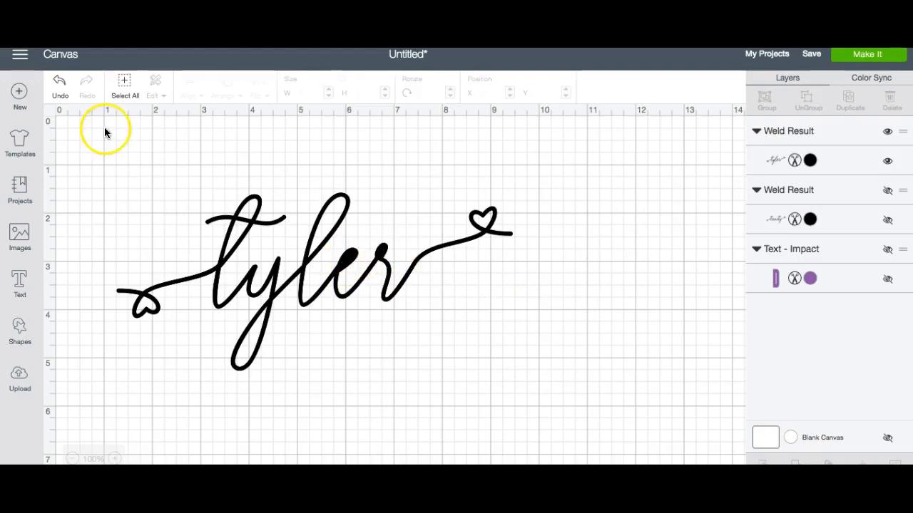
left_click(61, 85)
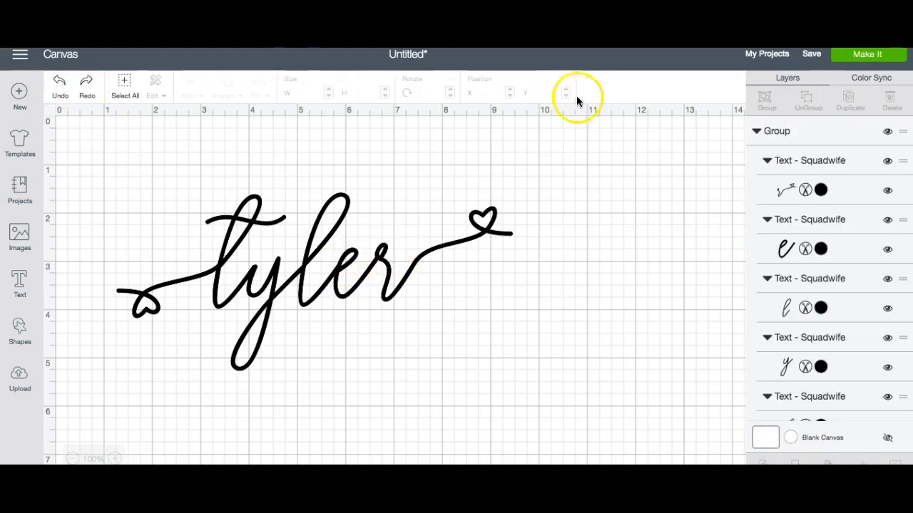
left_click(60, 83)
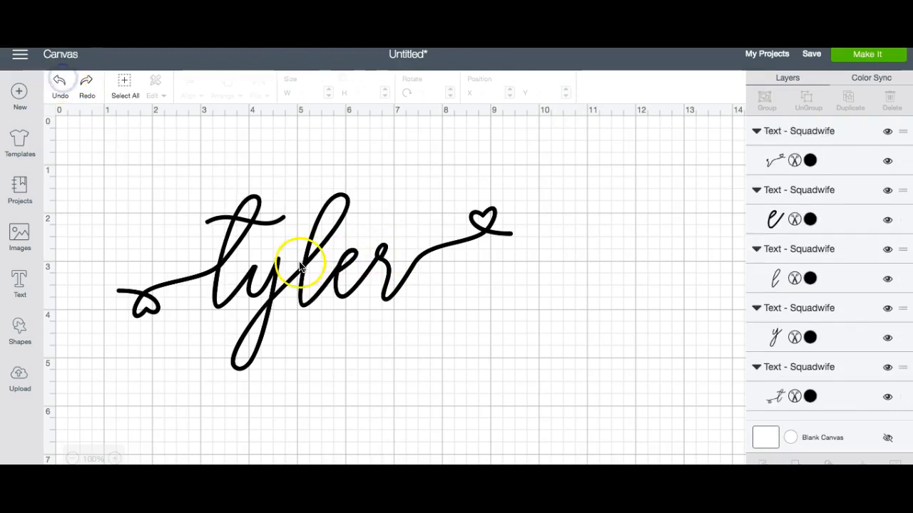
Move the last two letters away from the name and weld the first three letters together
left_click(360, 288)
left_click_drag(382, 285, 509, 305)
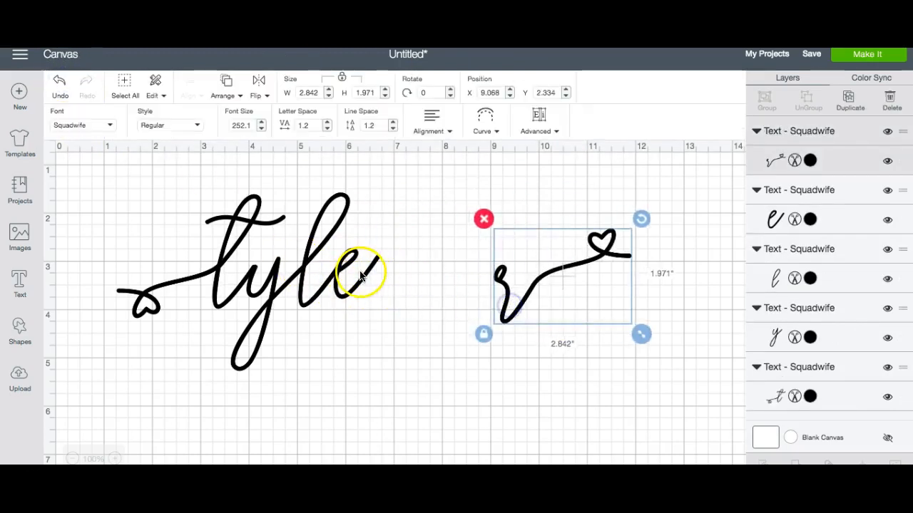
left_click_drag(360, 274, 479, 299)
left_click(354, 328)
left_click_drag(354, 322, 147, 198)
scroll(790, 428, "down", 2)
left_click(790, 460)
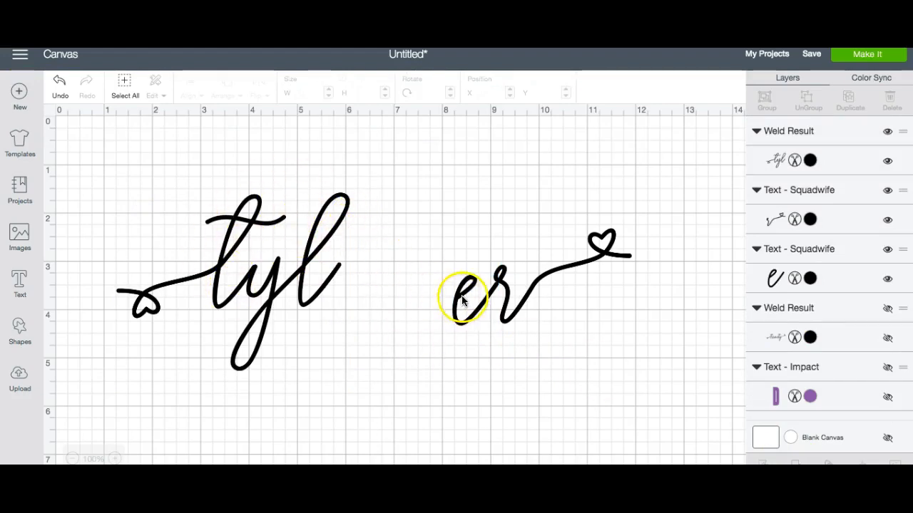
Try welding the e to the first three letters, undo the weld and return the e beside the last letter
left_click_drag(462, 295, 345, 270)
left_click_drag(407, 360, 161, 187)
left_click(795, 464)
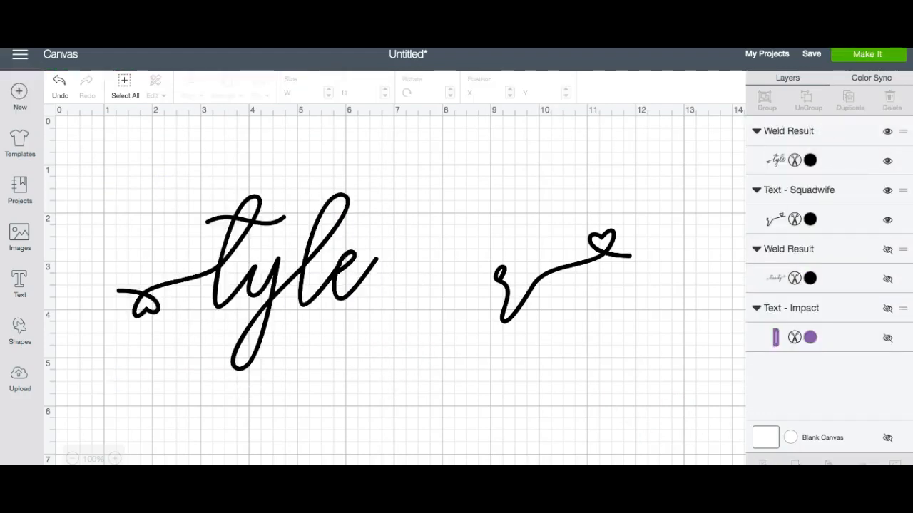
left_click(61, 84)
left_click_drag(351, 261, 465, 281)
Weld the e and the swashed r into one separate shape
left_click(423, 239)
left_click(440, 253)
left_click_drag(425, 225, 581, 338)
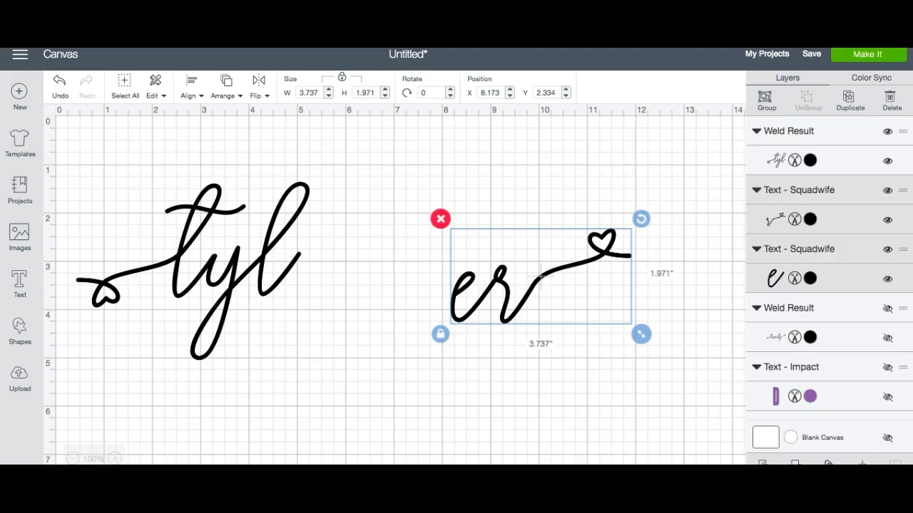
left_click(796, 466)
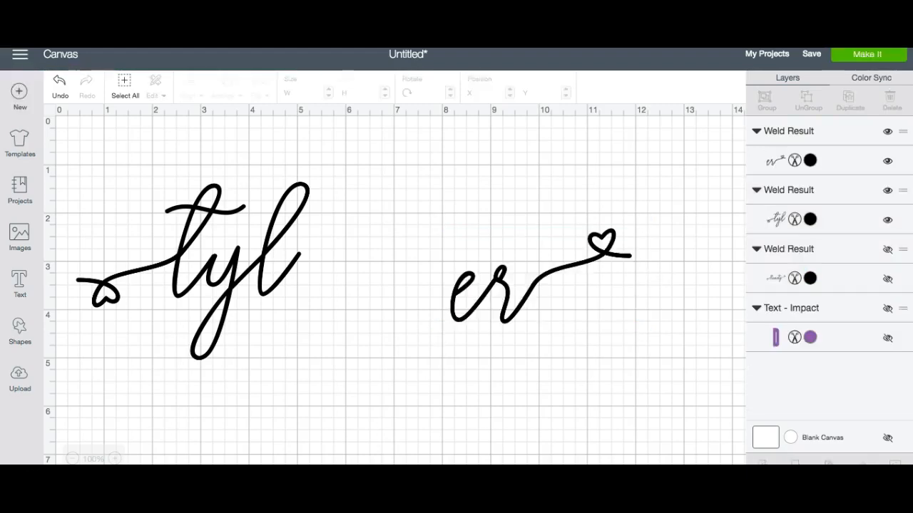
Overlap the two welded halves and weld them into one name, positioned at about X 2.7, Y 2.2 inches
left_click_drag(489, 302, 331, 275)
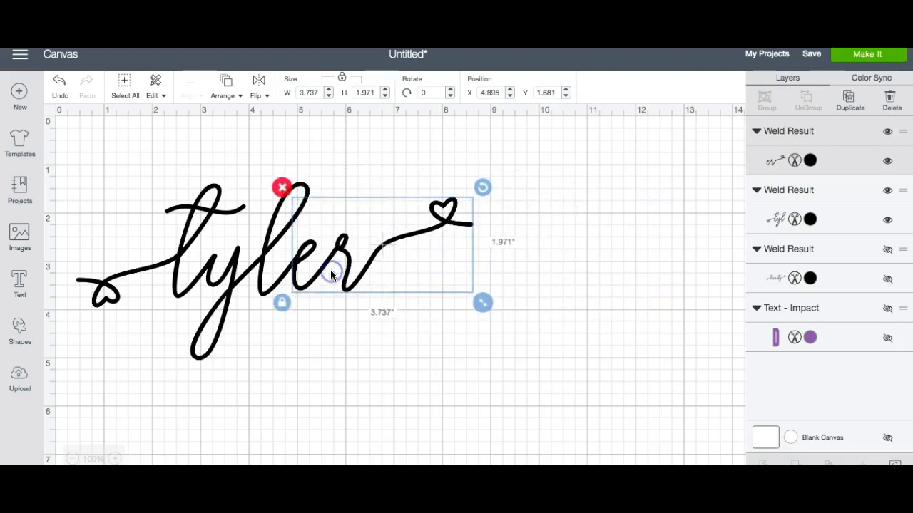
left_click(393, 344)
left_click_drag(431, 321, 165, 190)
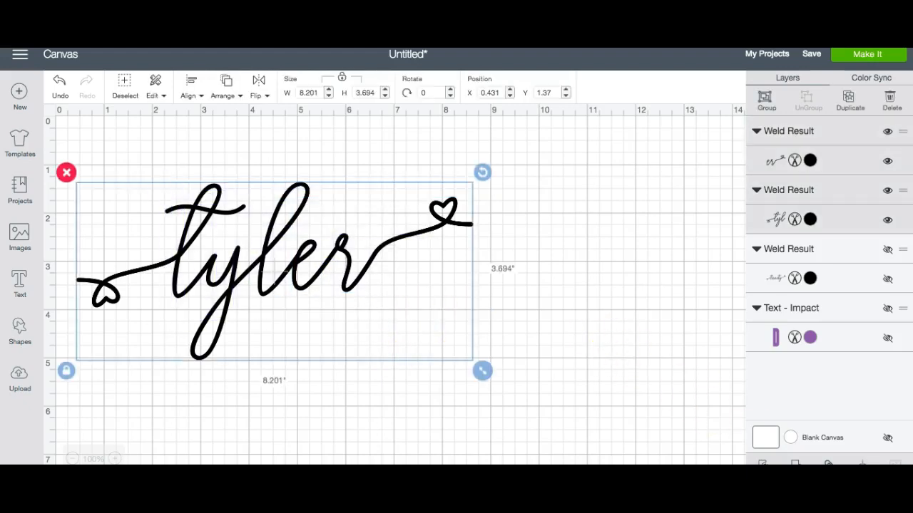
left_click(795, 463)
left_click_drag(274, 247, 389, 283)
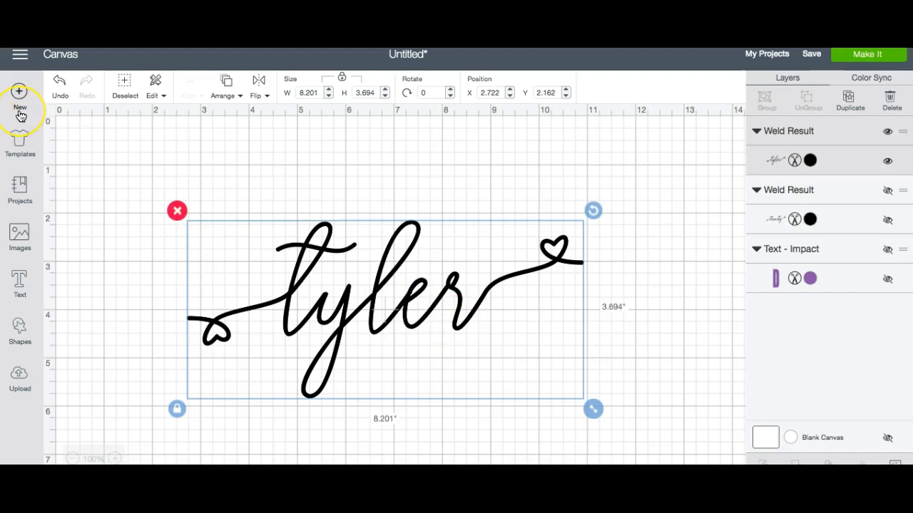
Set the canvas grid to No Grid in the Design Space settings
left_click(20, 56)
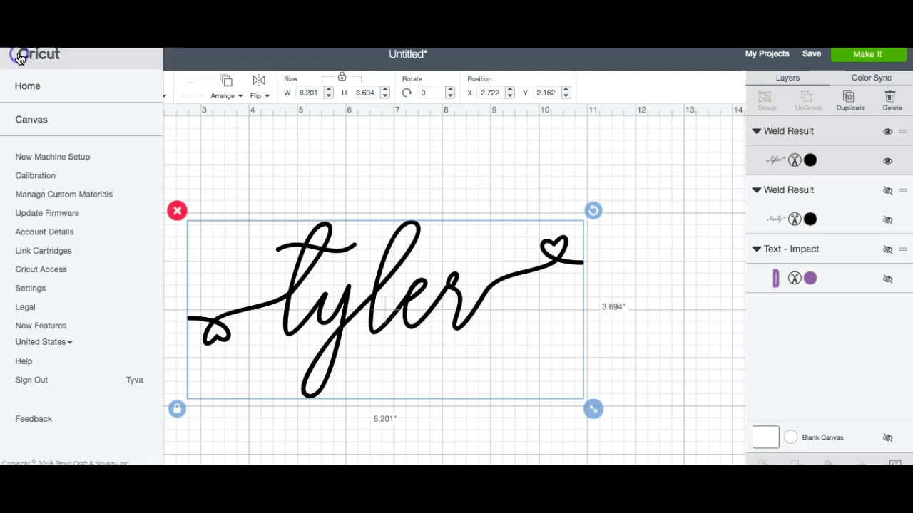
left_click(32, 289)
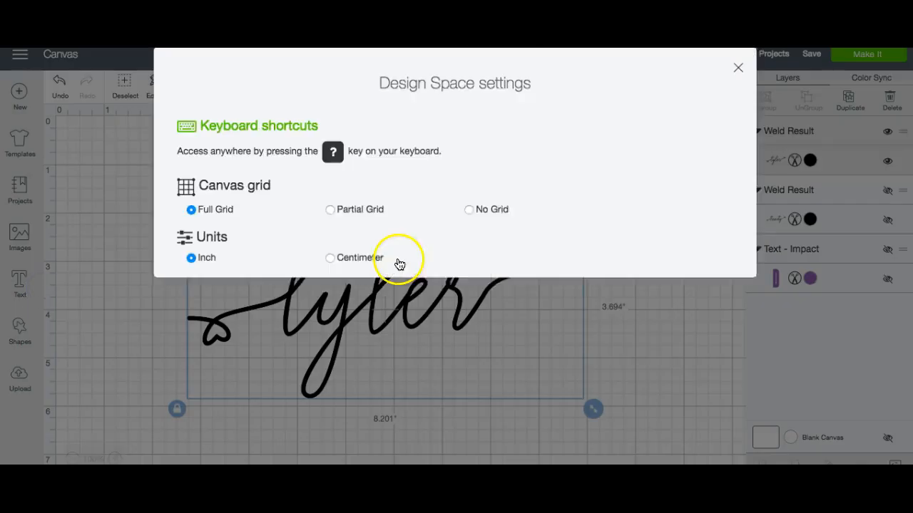
left_click(469, 221)
left_click(130, 303)
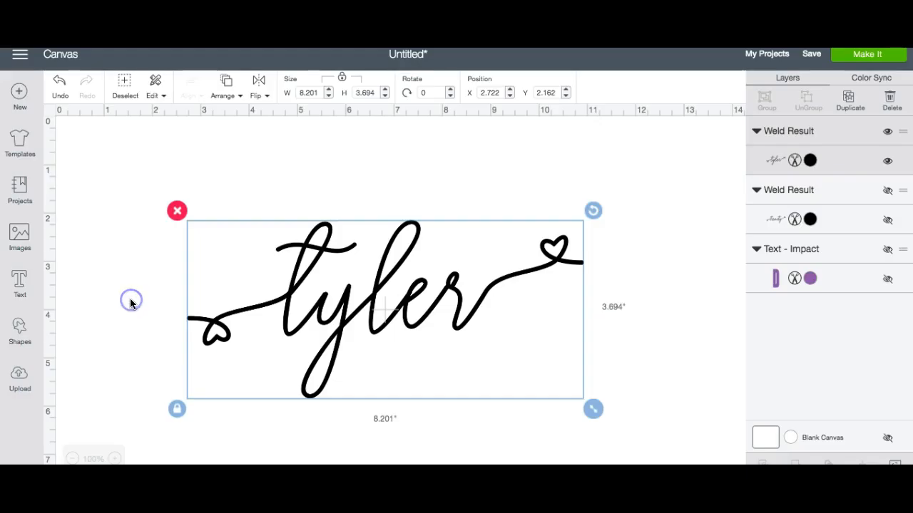
Add a new text object reading SON below the welded name
left_click(20, 285)
left_click(191, 422)
type("SON")
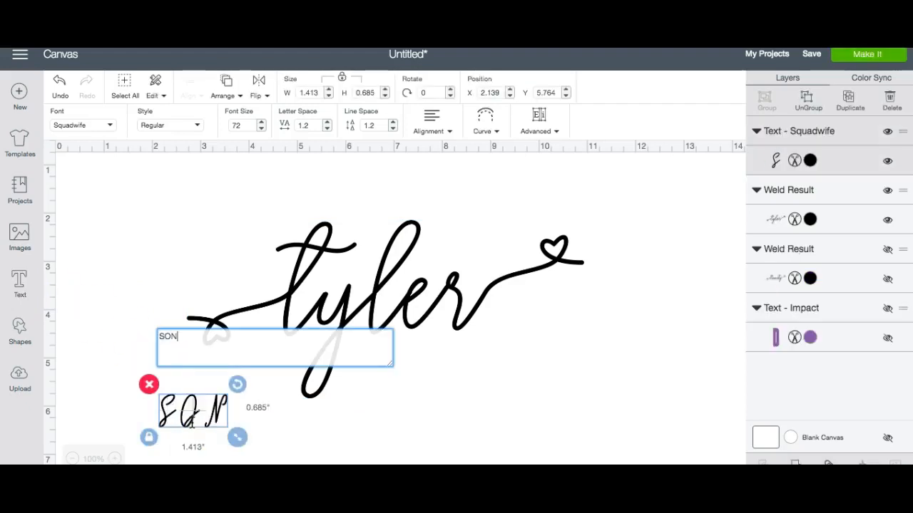
Find the Impact font among the system fonts and apply it to the SON text
left_click(94, 127)
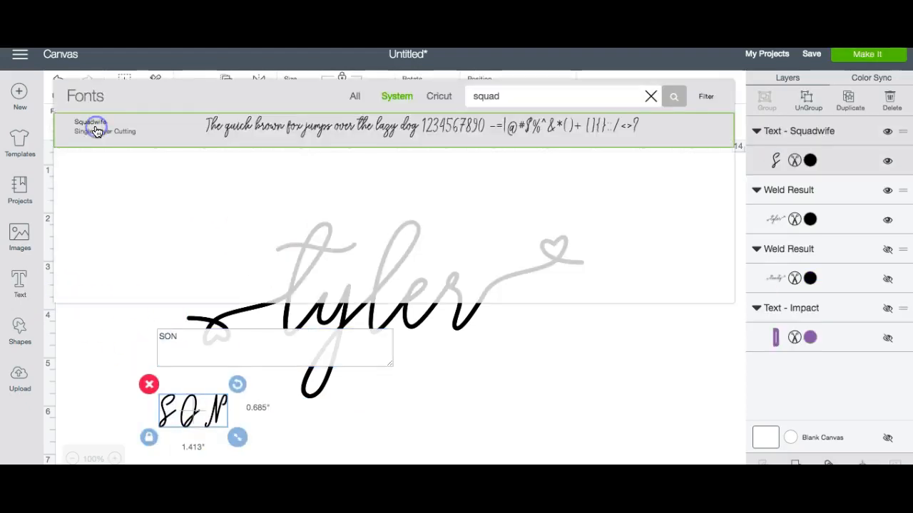
left_click(650, 97)
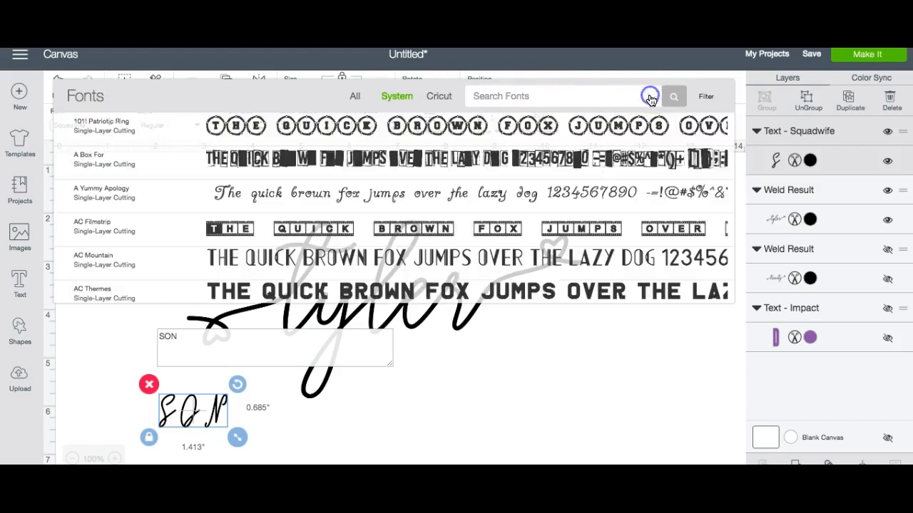
left_click(593, 90)
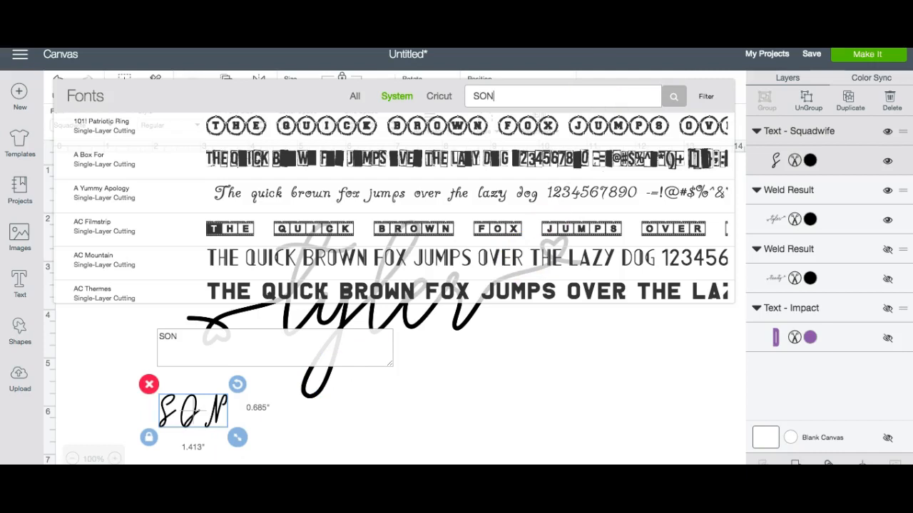
left_click(183, 404)
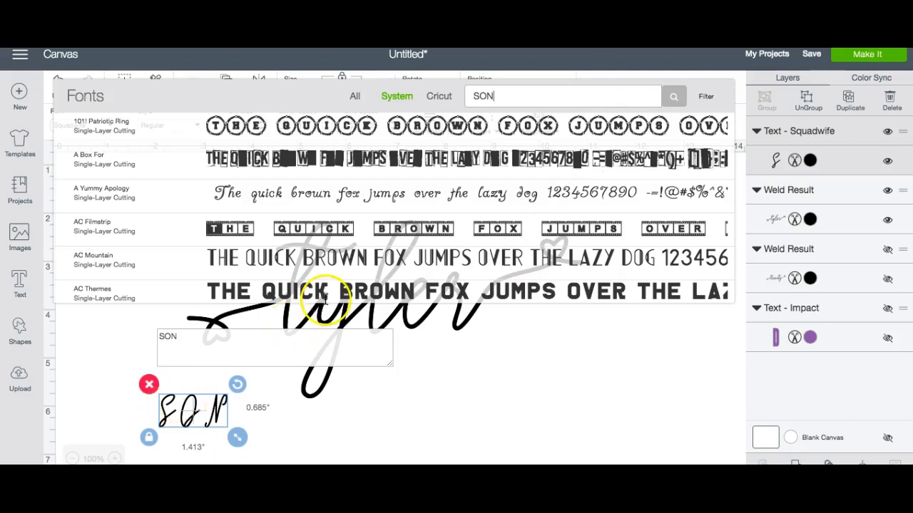
left_click(485, 96)
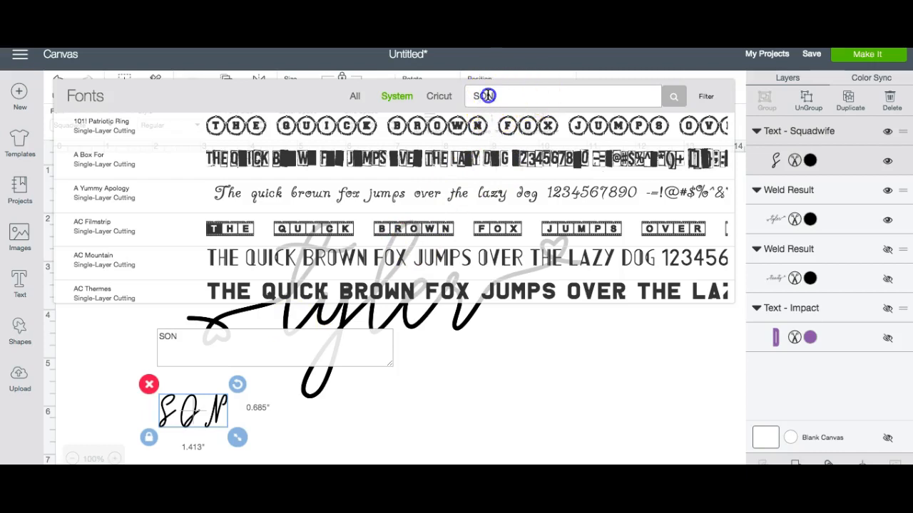
key("BackSpace")
key("BackSpace")
key("BackSpace")
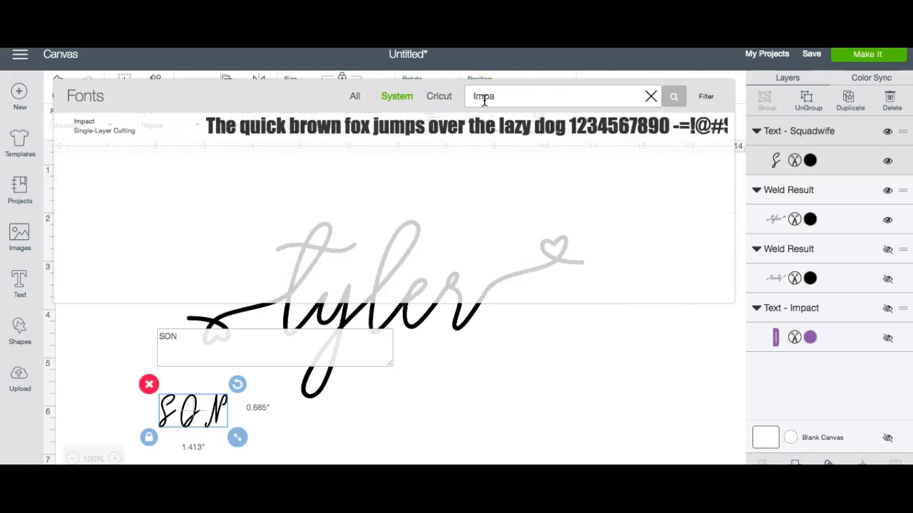
left_click(349, 127)
Enlarge the SON text to about 7.8 inches wide and reduce its letter spacing to 0.2
left_click_drag(218, 419, 574, 425)
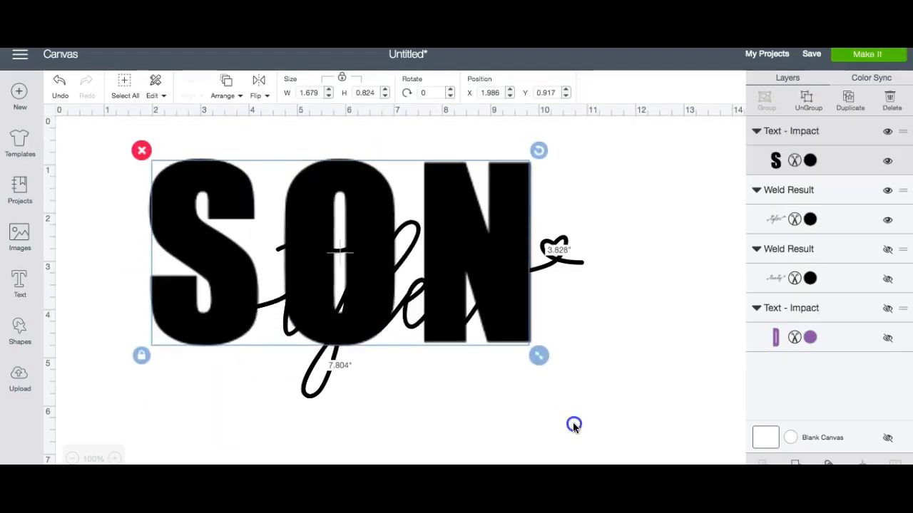
left_click(325, 129)
left_click(325, 128)
left_click(326, 128)
left_click(325, 129)
left_click(326, 128)
left_click(326, 128)
left_click(326, 128)
left_click(326, 128)
left_click(325, 128)
left_click(326, 128)
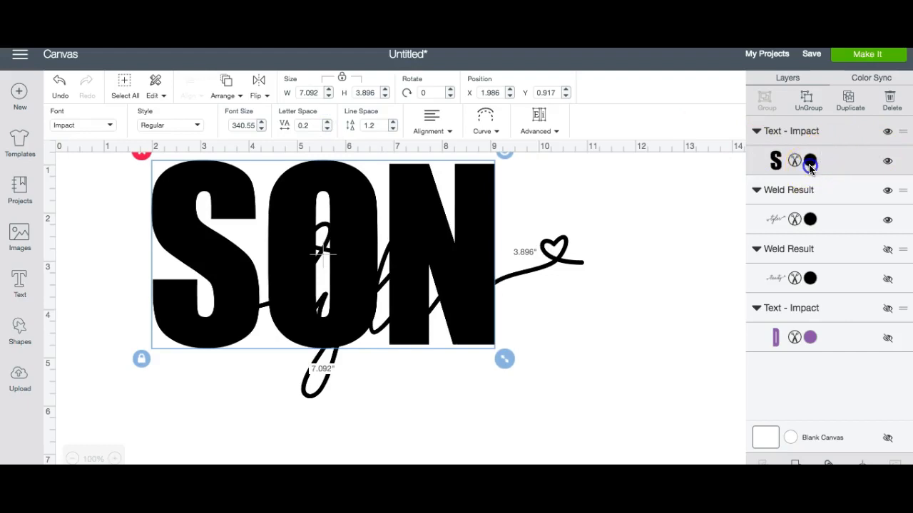
Recolor the SON text red (#E6212E) and enlarge it to about 10.2 inches wide
left_click(810, 162)
left_click(673, 273)
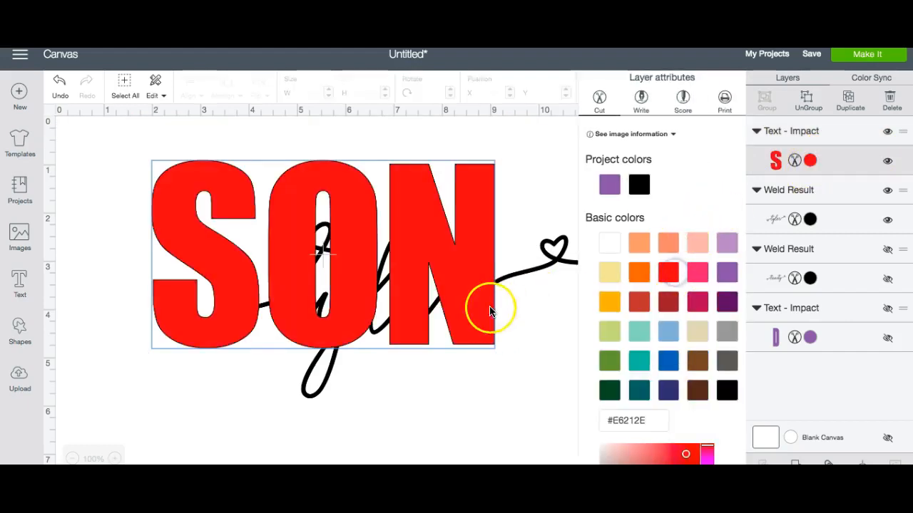
left_click(464, 316)
left_click_drag(505, 360, 654, 440)
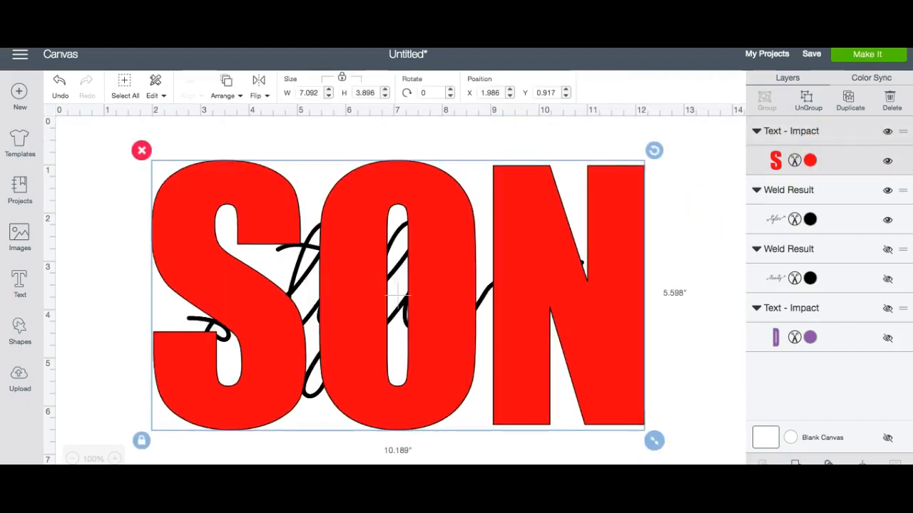
Move the SON text to the back and enlarge the welded script name so it spans all three letters
left_click(226, 84)
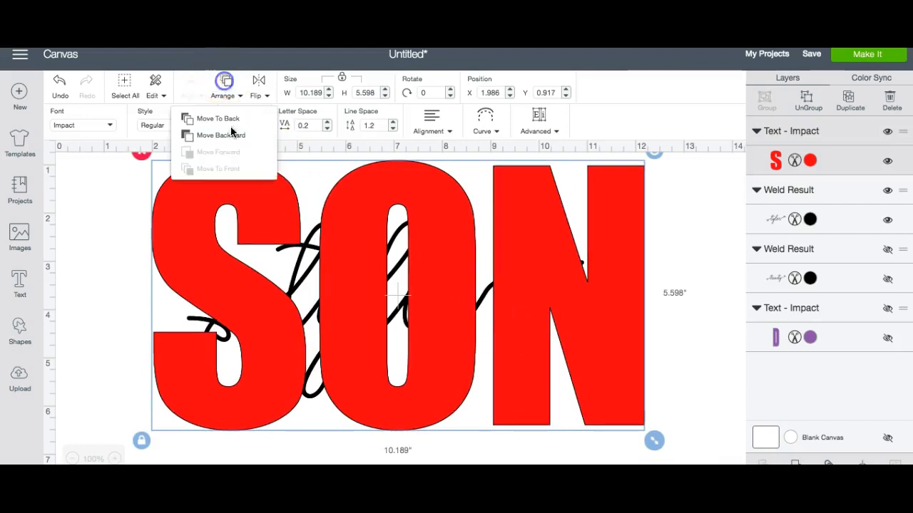
left_click(228, 119)
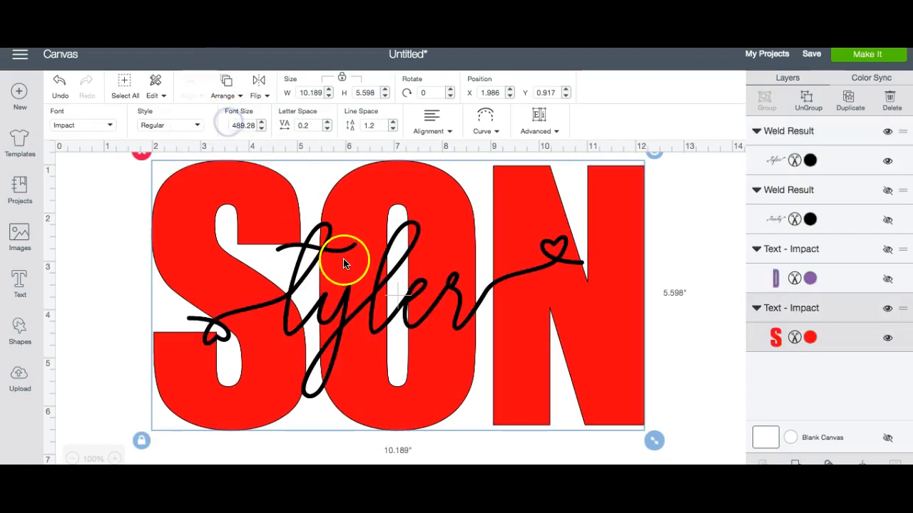
left_click(359, 303)
left_click_drag(359, 303, 341, 301)
left_click_drag(563, 403, 674, 455)
left_click_drag(479, 359, 481, 362)
left_click(412, 144)
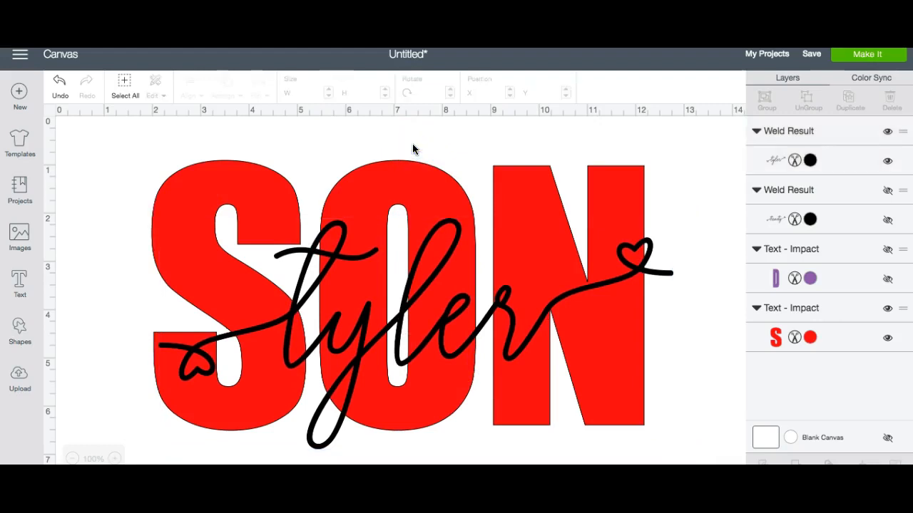
Move the SON text and the welded name together to about X 1.8, Y 0.6 inches, and clear the selection
left_click_drag(125, 142, 674, 453)
left_click_drag(606, 392, 597, 374)
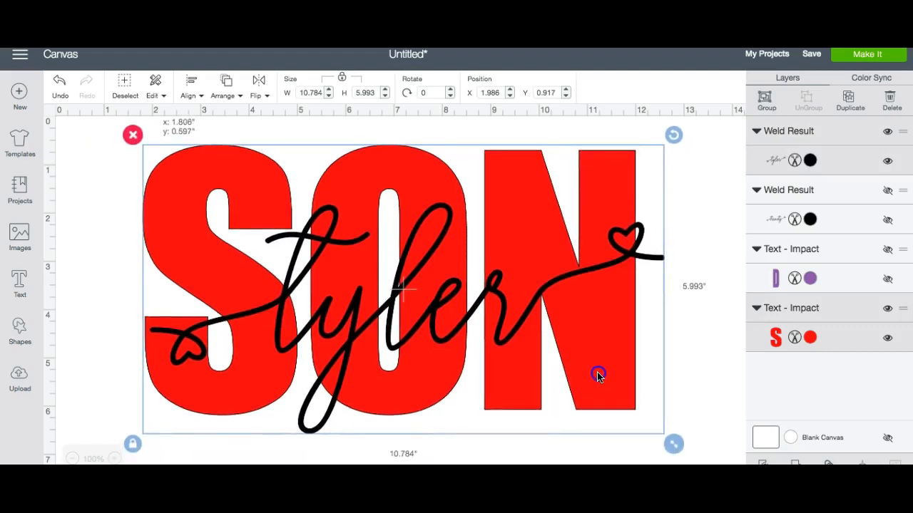
left_click(715, 371)
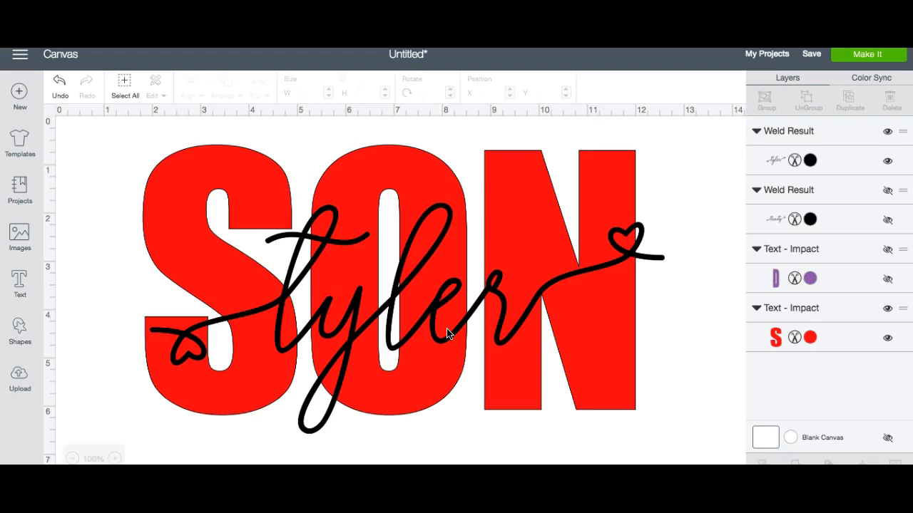
left_click(278, 264)
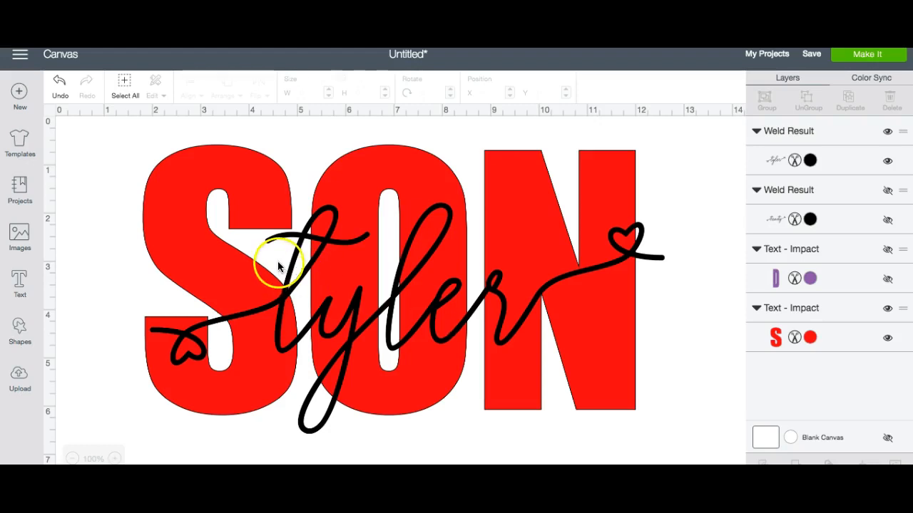